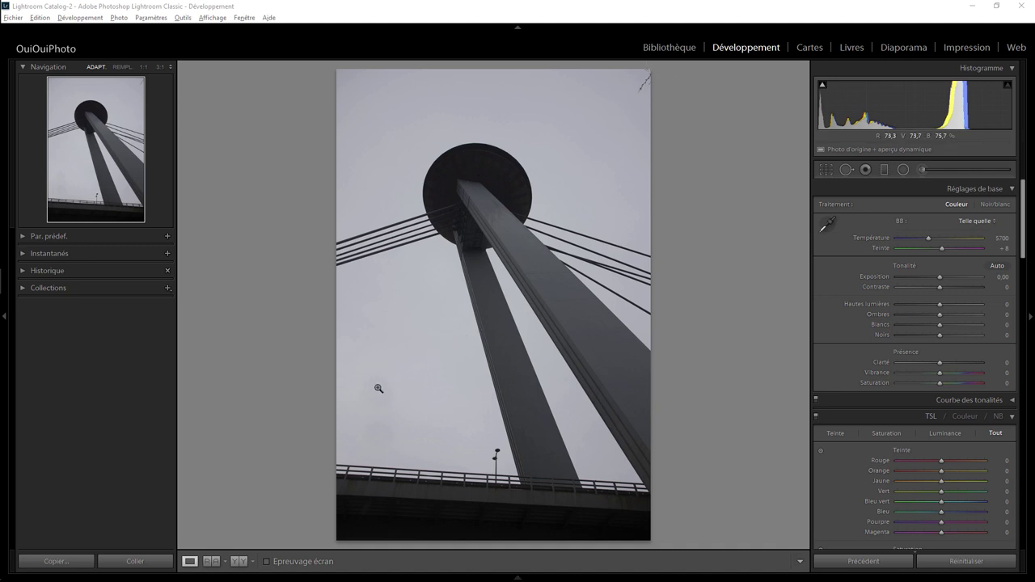
- Straighten the pylon photo to a -2.90 angle and commit the crop
{"action": "left_click", "coordinate": [471, 173]}
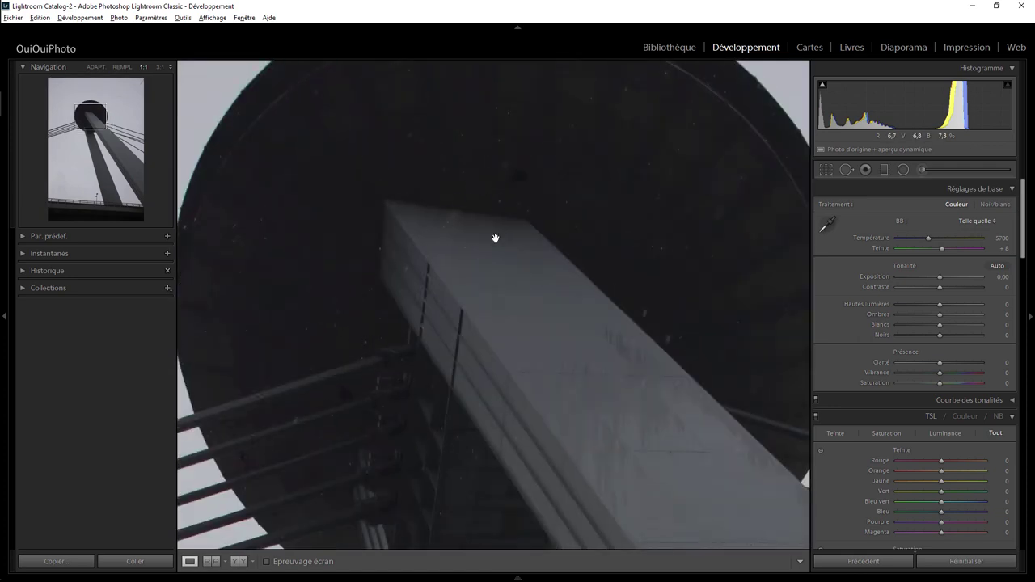
{"action": "left_click", "coordinate": [534, 304]}
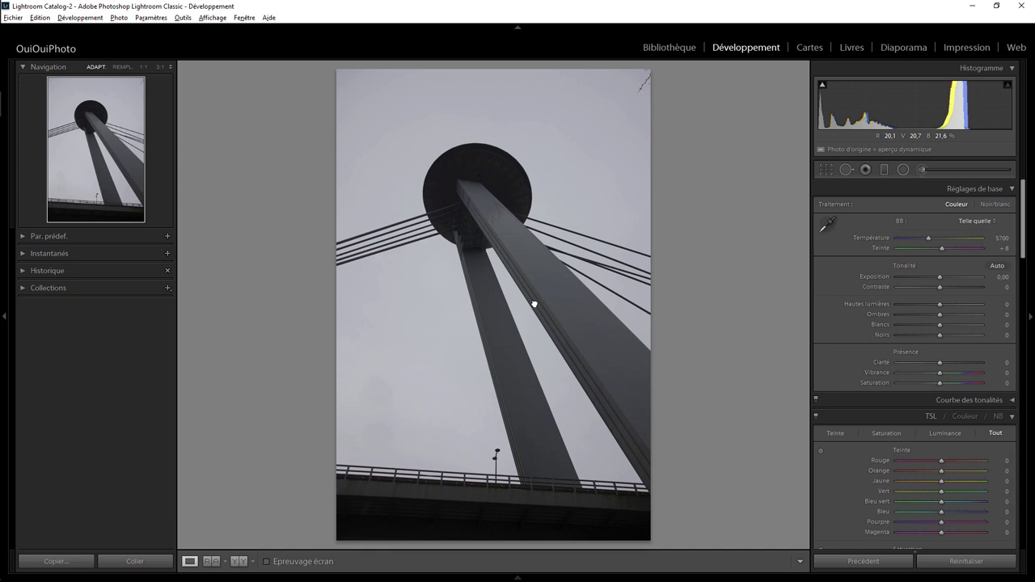
{"action": "left_click", "coordinate": [826, 169]}
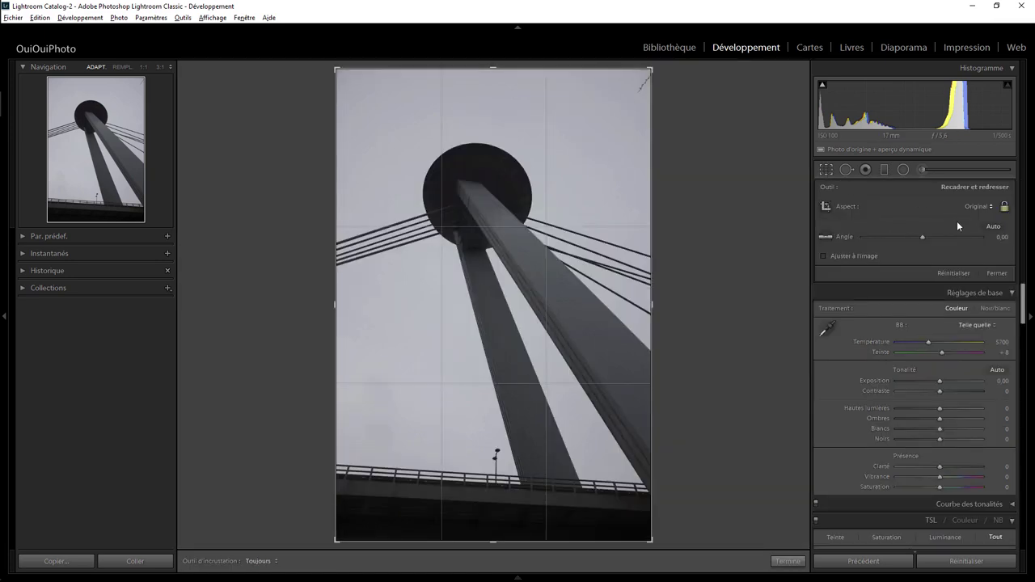
{"action": "left_click_drag", "start_coordinate": [1005, 239], "coordinate": [997, 239]}
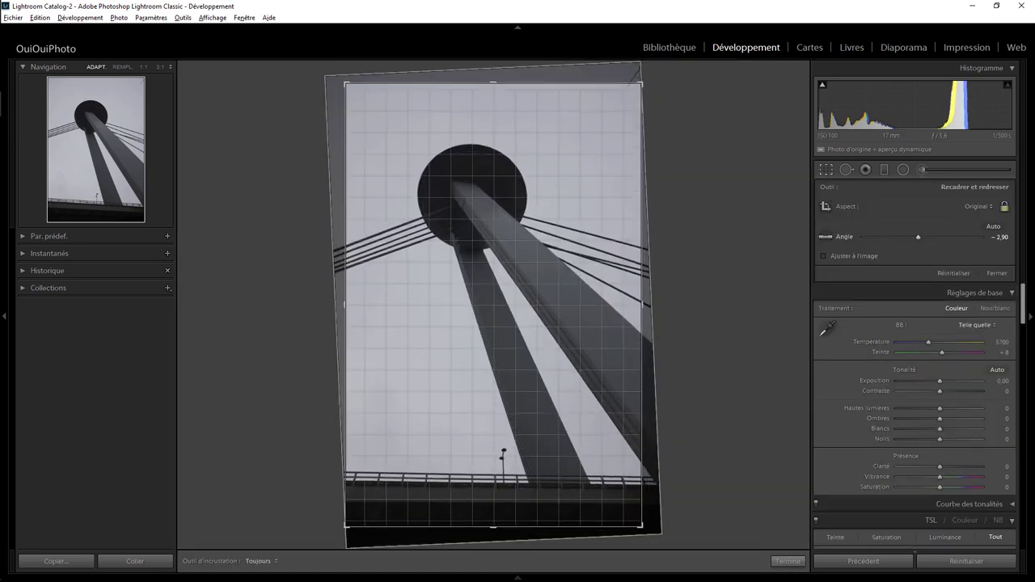
{"action": "left_click_drag", "start_coordinate": [632, 73], "coordinate": [631, 71]}
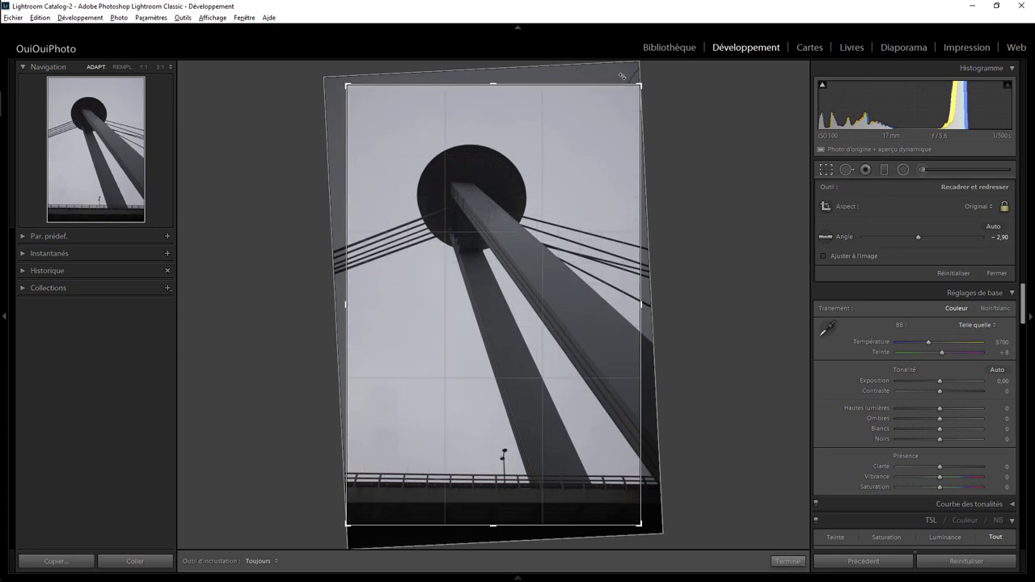
{"action": "left_click", "coordinate": [789, 561]}
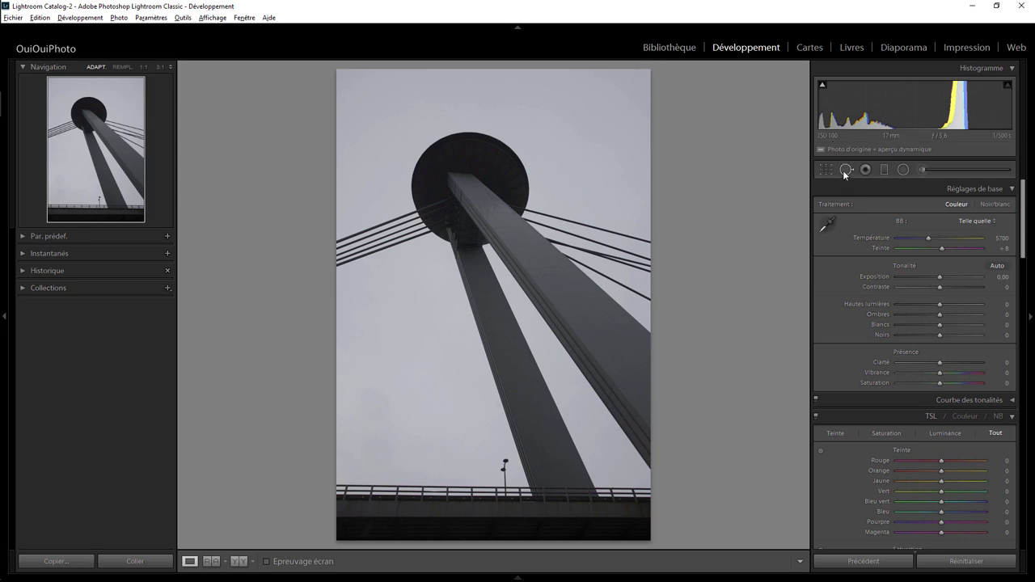
- Heal the small blemish in the top-right sky corner with Spot Removal
{"action": "left_click", "coordinate": [846, 170]}
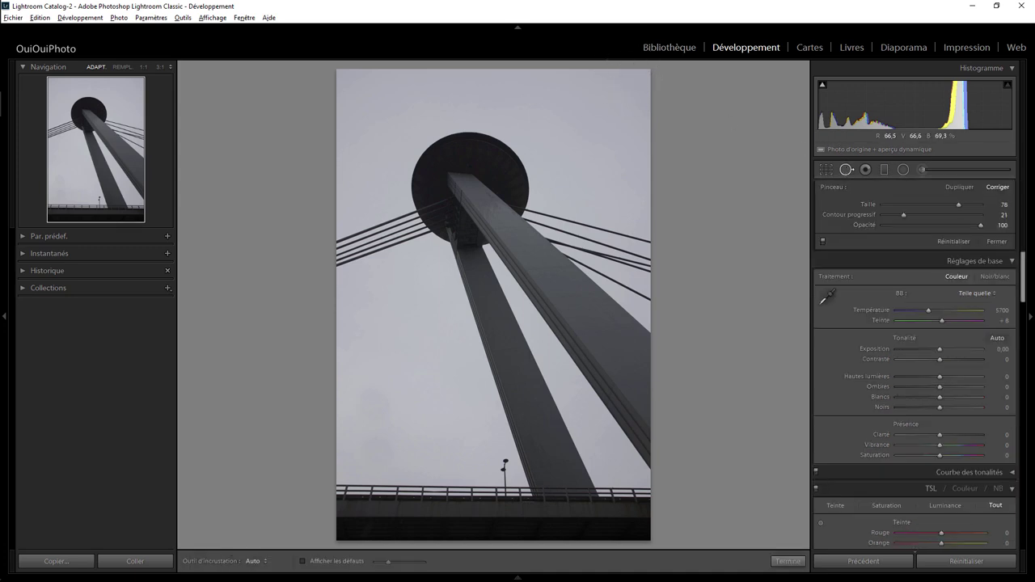
{"action": "left_click_drag", "start_coordinate": [631, 75], "coordinate": [620, 87]}
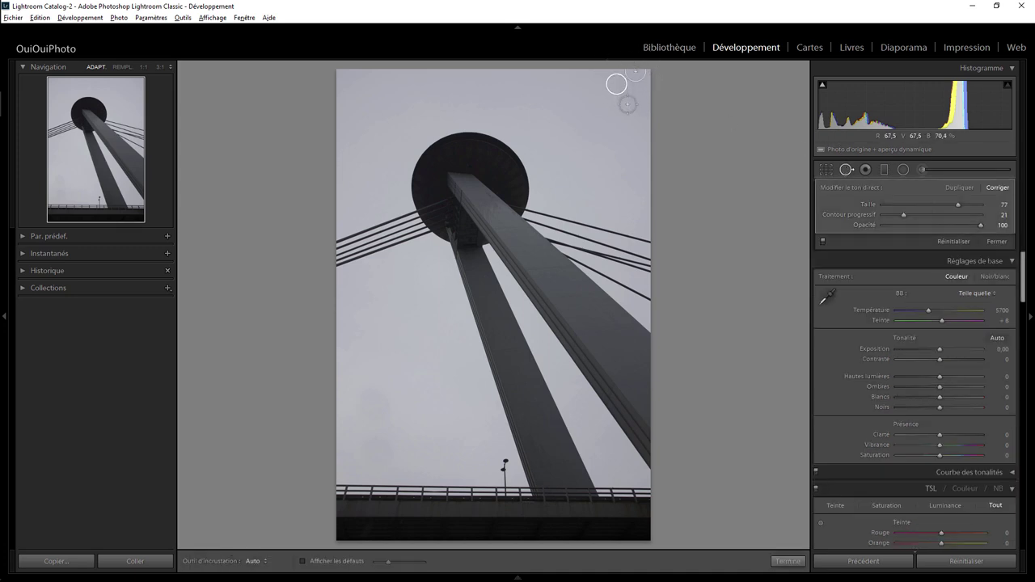
{"action": "left_click", "coordinate": [792, 563]}
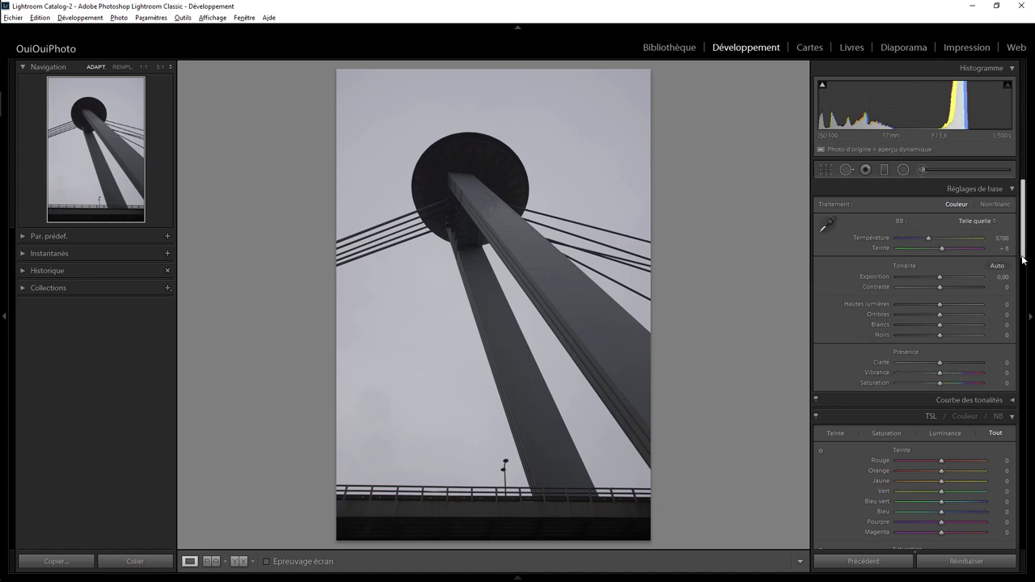
- Set Correction du voile (Dehaze) to +44 in the Effets panel
{"action": "left_click_drag", "start_coordinate": [1023, 254], "coordinate": [1024, 524]}
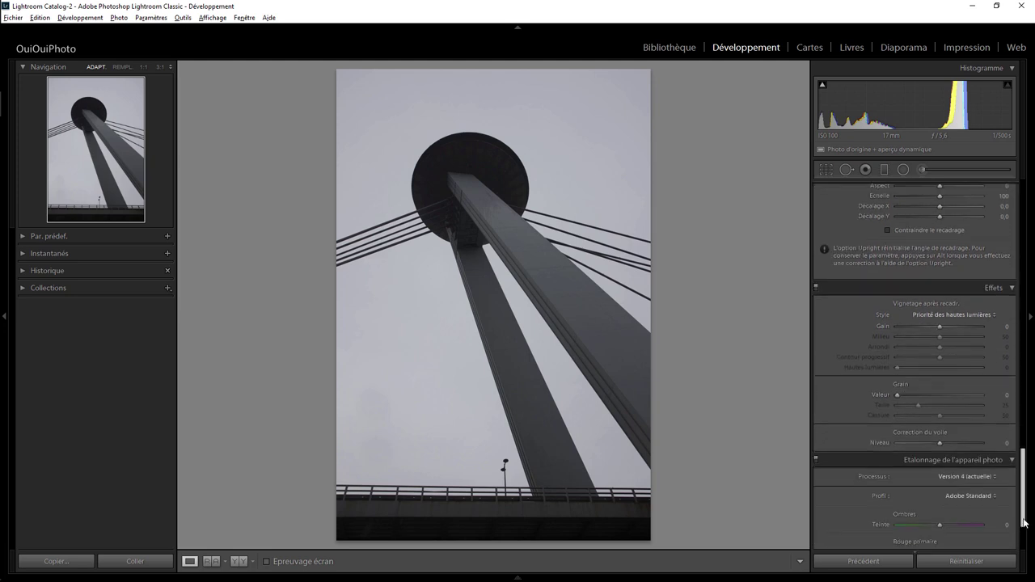
{"action": "left_click_drag", "start_coordinate": [940, 443], "coordinate": [992, 445]}
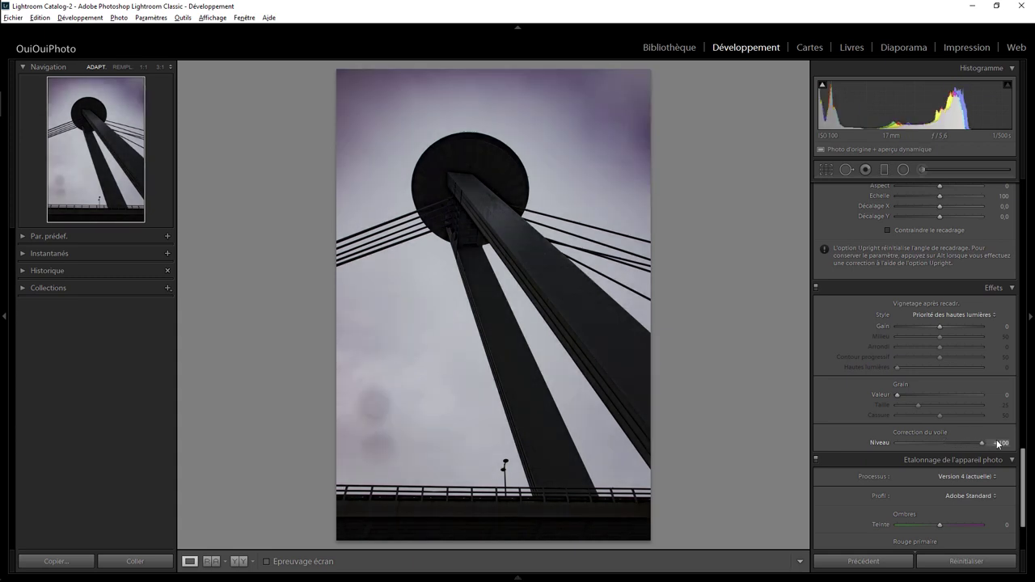
{"action": "mouse_move", "coordinate": [988, 443]}
{"action": "left_mouse_down"}
{"action": "mouse_move", "coordinate": [946, 444]}
{"action": "mouse_move", "coordinate": [960, 443]}
{"action": "left_mouse_up"}
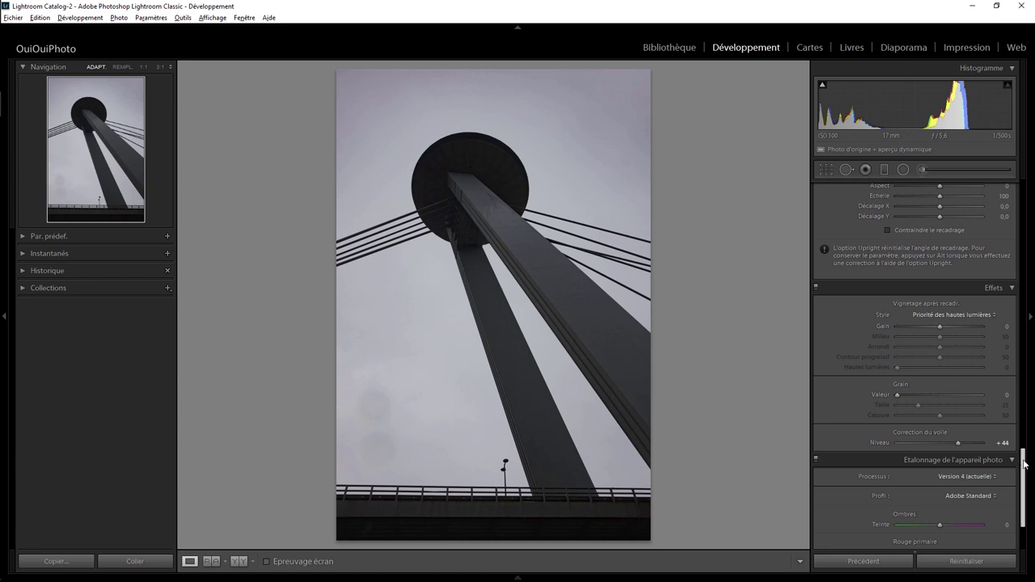
{"action": "left_click_drag", "start_coordinate": [1024, 463], "coordinate": [1024, 194]}
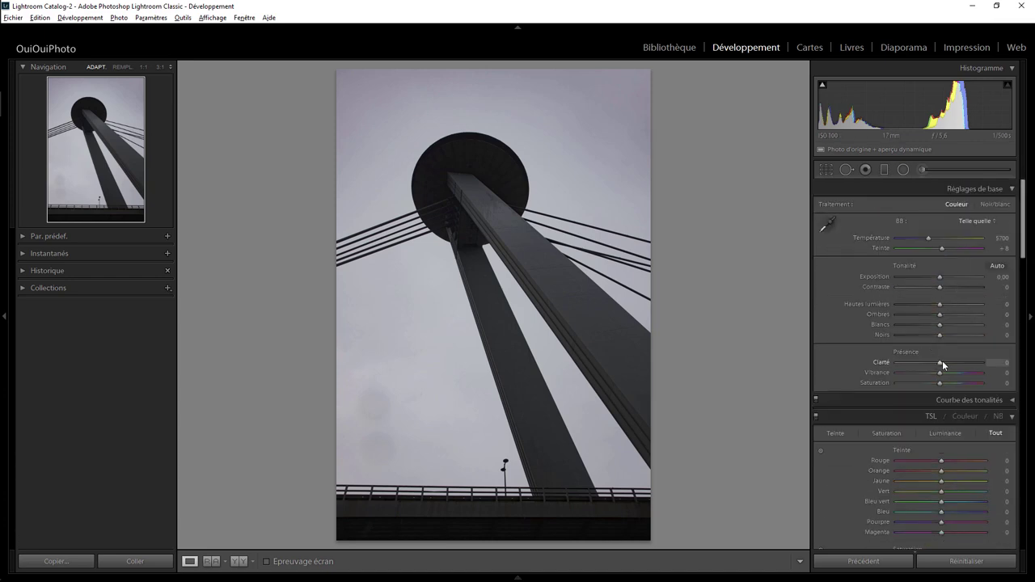
- Convert to black and white with clarity +58 and heal two lower-left sky dust blotches
{"action": "left_click_drag", "start_coordinate": [942, 363], "coordinate": [966, 364]}
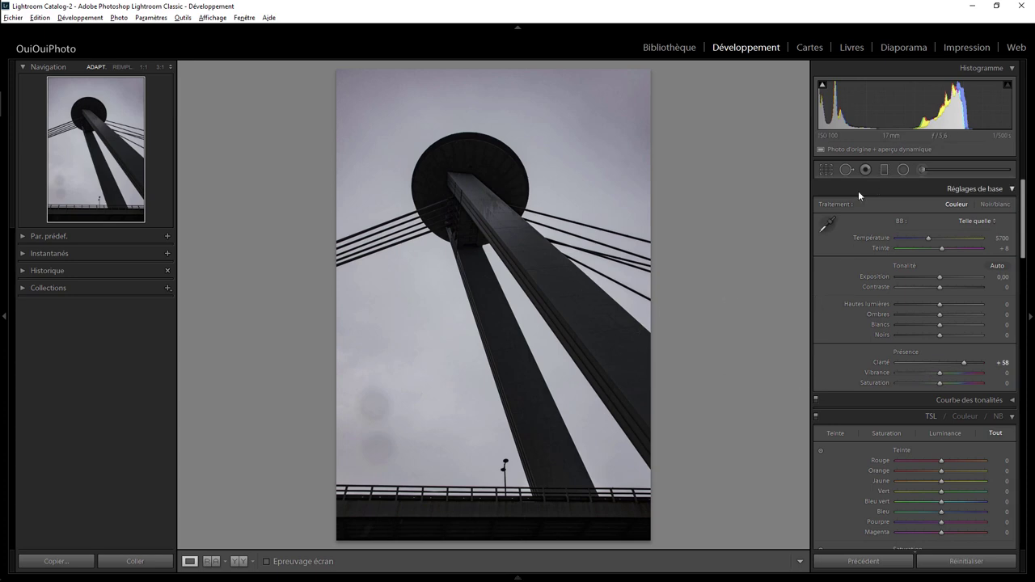
{"action": "left_click", "coordinate": [988, 205]}
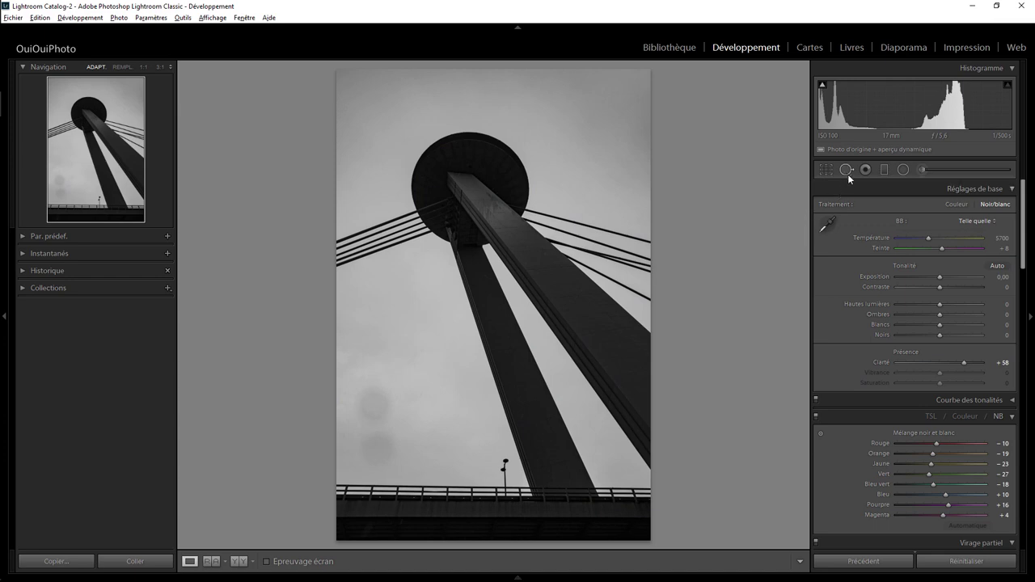
{"action": "left_click", "coordinate": [846, 170]}
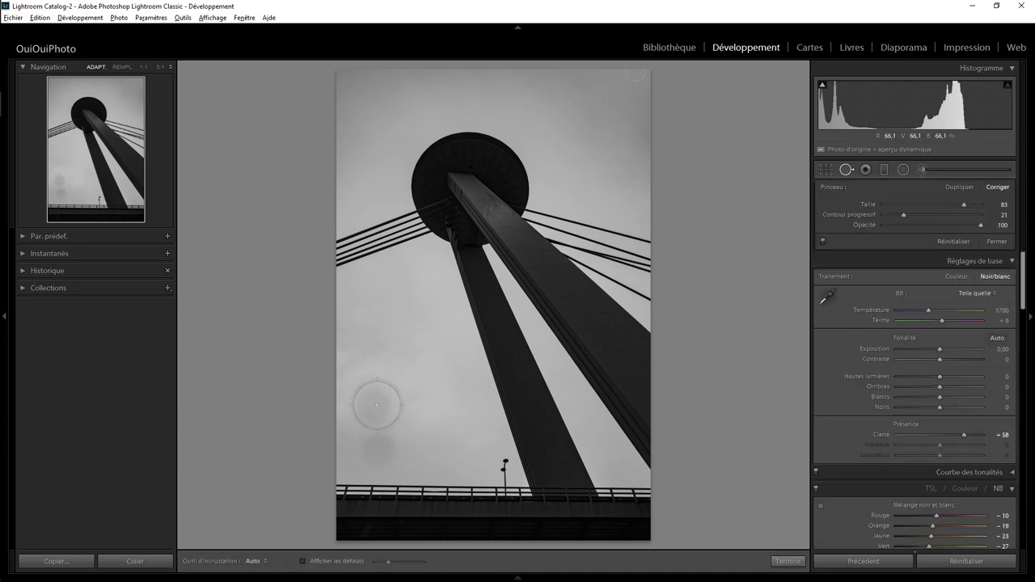
{"action": "left_click", "coordinate": [376, 402]}
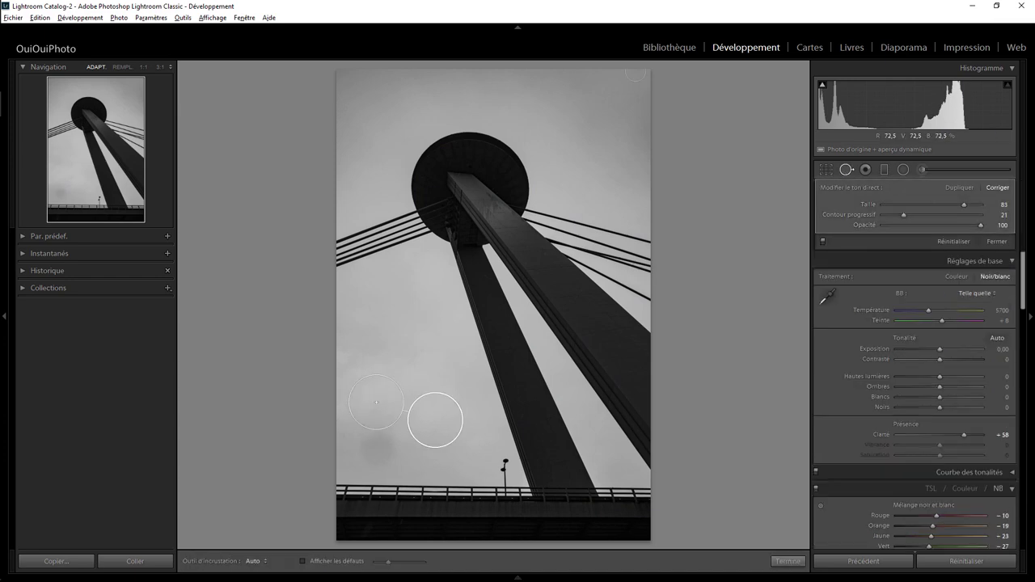
{"action": "left_click", "coordinate": [378, 450]}
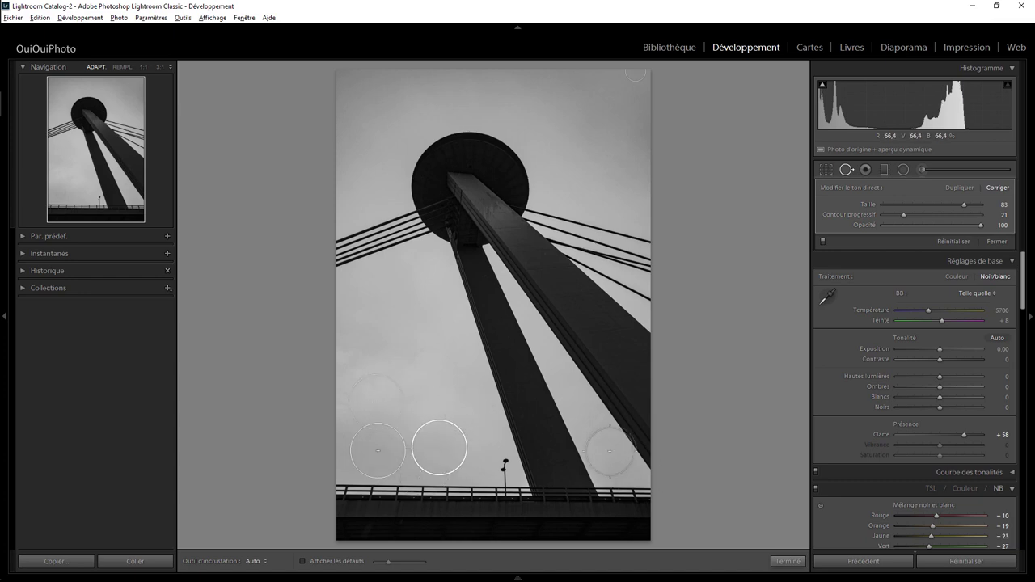
{"action": "left_click", "coordinate": [788, 561]}
- At 1:1 zoom, heal away the lamp post above the railing with a small spot-removal brush
{"action": "left_click", "coordinate": [513, 488]}
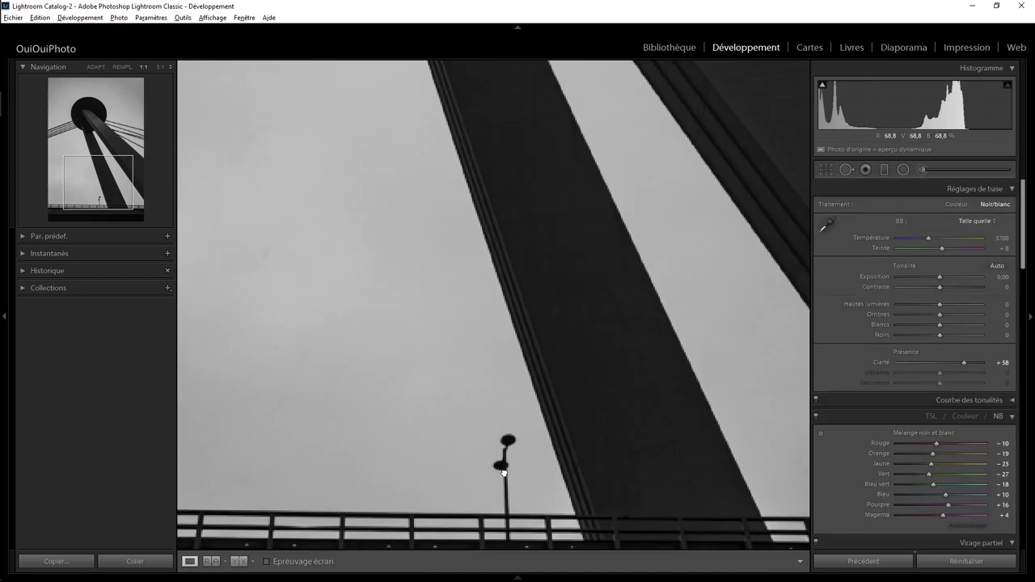
{"action": "left_click_drag", "start_coordinate": [527, 488], "coordinate": [510, 311]}
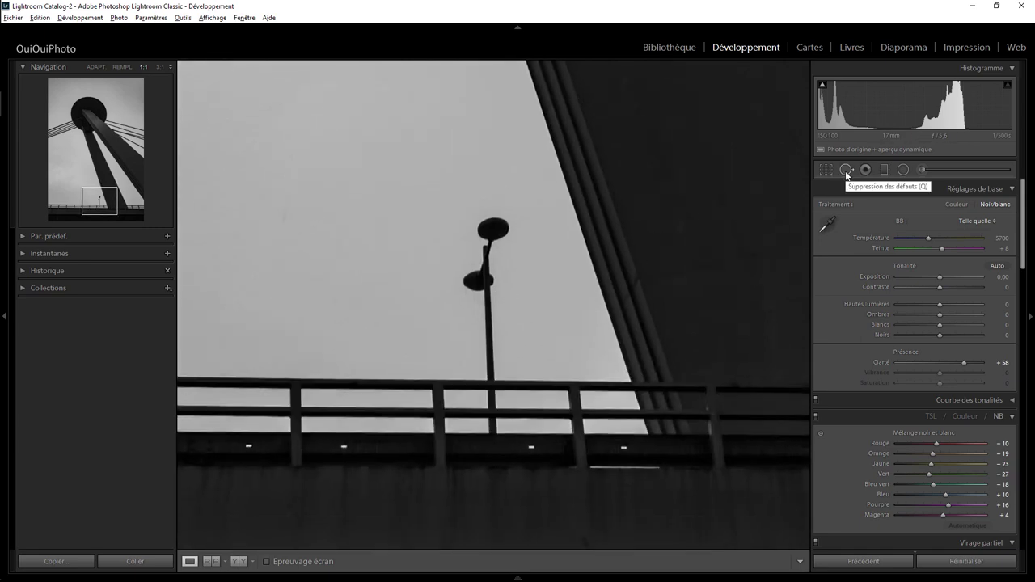
{"action": "left_click", "coordinate": [847, 173]}
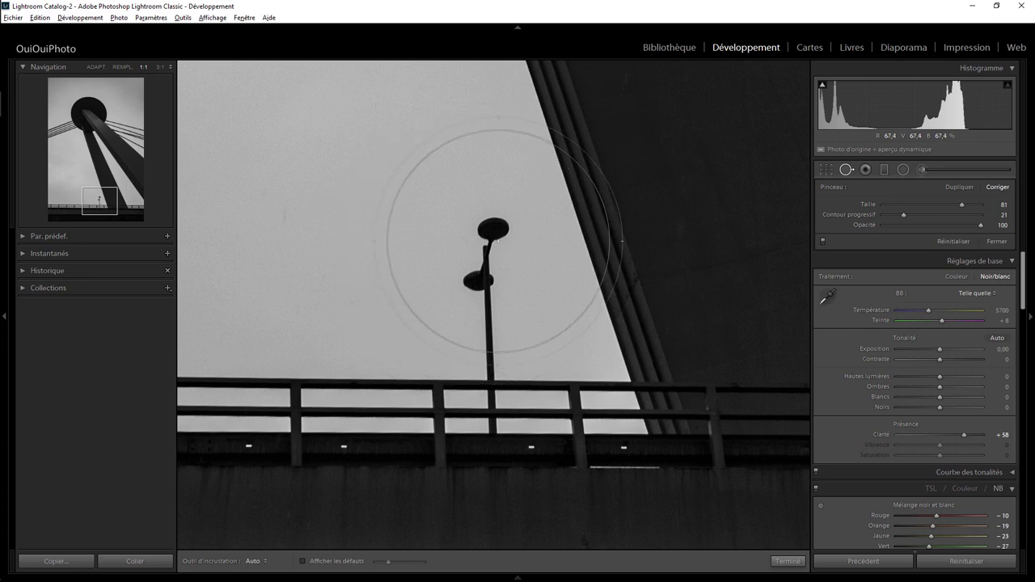
{"action": "scroll", "coordinate": [498, 241], "scroll_direction": "down", "scroll_amount": 5}
{"action": "scroll", "coordinate": [493, 242], "scroll_direction": "down", "scroll_amount": 2}
{"action": "scroll", "coordinate": [492, 243], "scroll_direction": "down", "scroll_amount": 1}
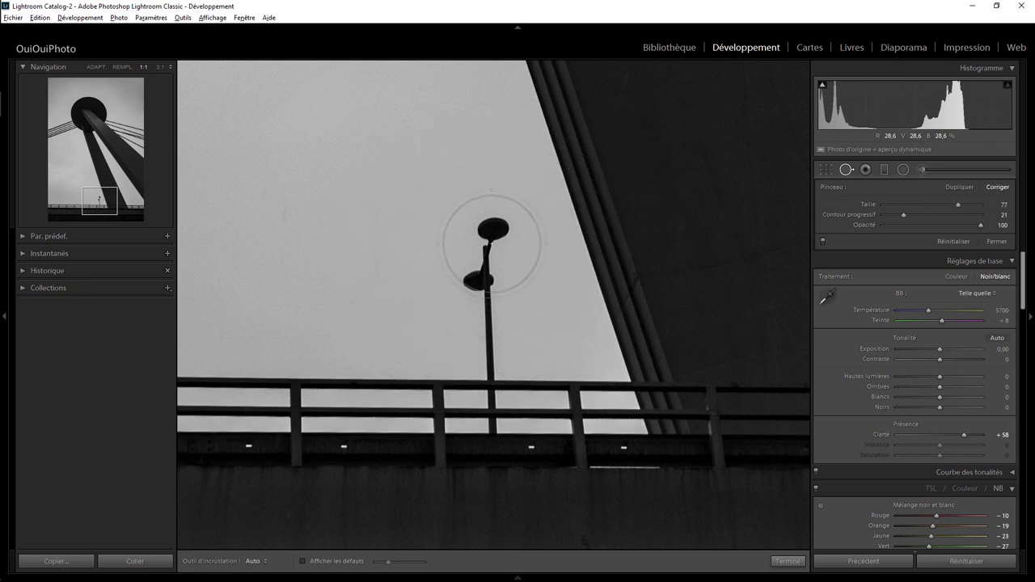
{"action": "scroll", "coordinate": [492, 243], "scroll_direction": "down", "scroll_amount": 2}
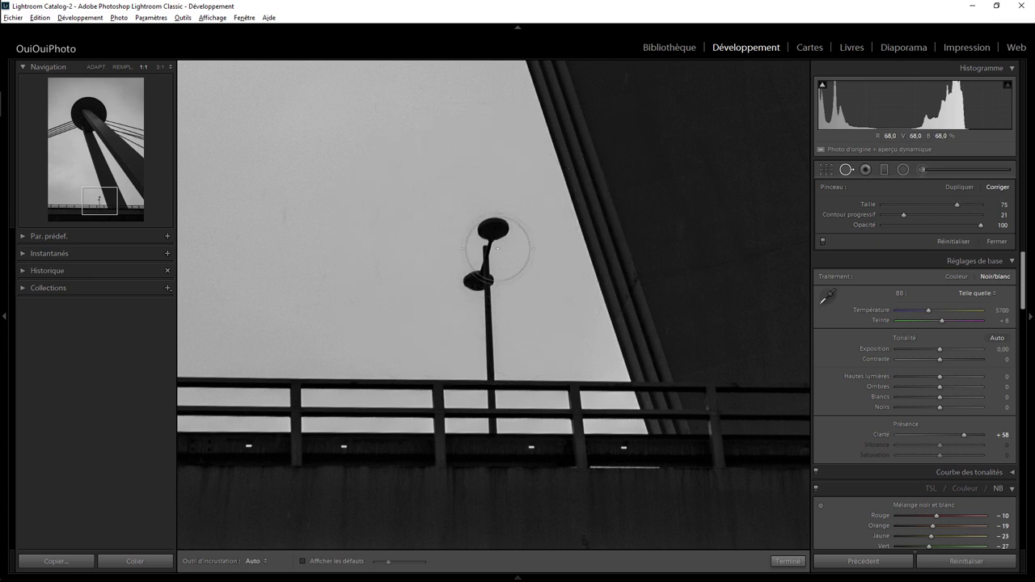
{"action": "scroll", "coordinate": [492, 235], "scroll_direction": "up", "scroll_amount": 3}
{"action": "mouse_move", "coordinate": [491, 230]}
{"action": "left_mouse_down"}
{"action": "mouse_move", "coordinate": [486, 322]}
{"action": "mouse_move", "coordinate": [498, 413]}
{"action": "left_mouse_up"}
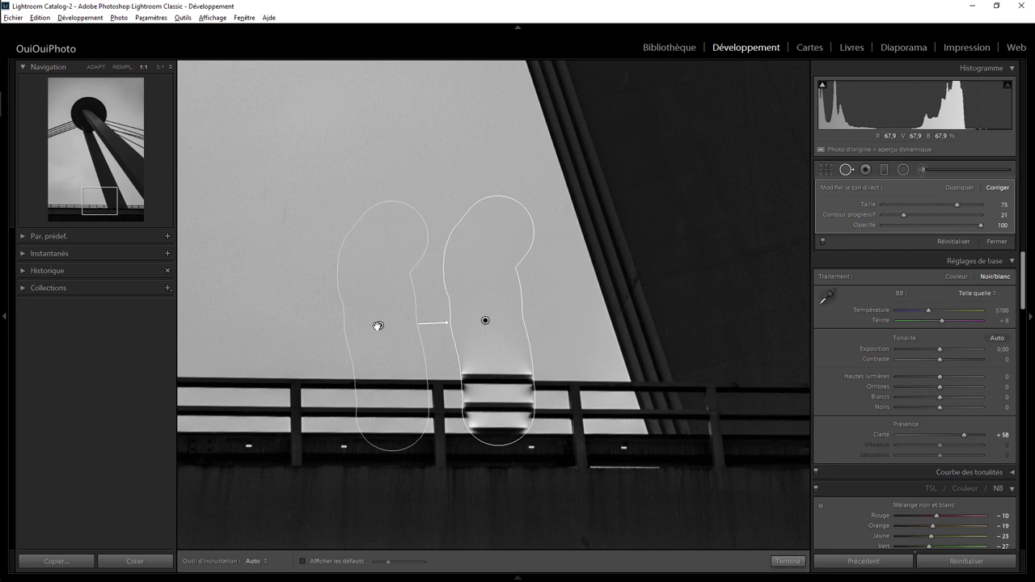
{"action": "mouse_move", "coordinate": [378, 326]}
{"action": "left_mouse_down"}
{"action": "mouse_move", "coordinate": [379, 316]}
{"action": "mouse_move", "coordinate": [376, 329]}
{"action": "left_mouse_up"}
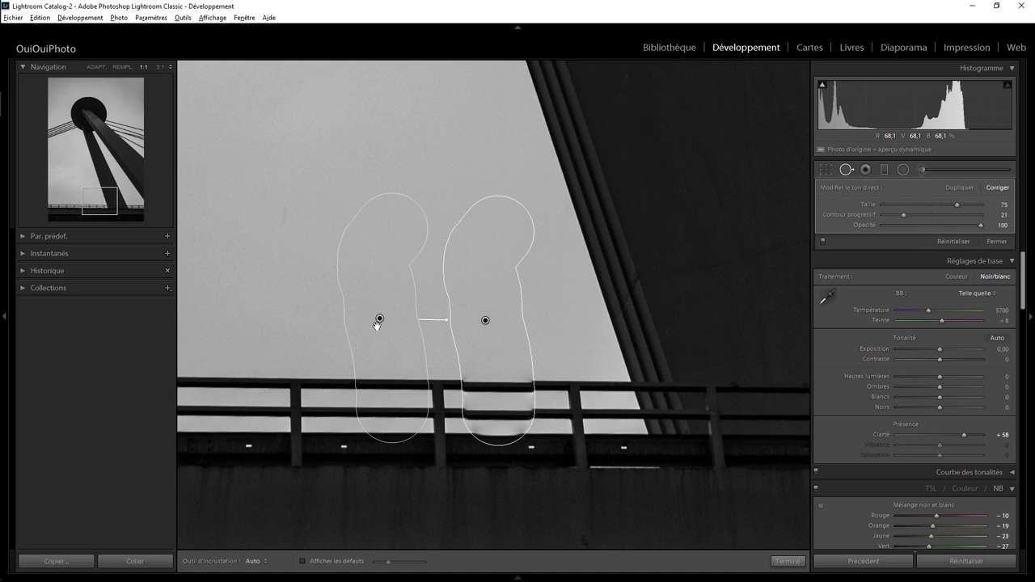
{"action": "left_click_drag", "start_coordinate": [376, 325], "coordinate": [376, 327]}
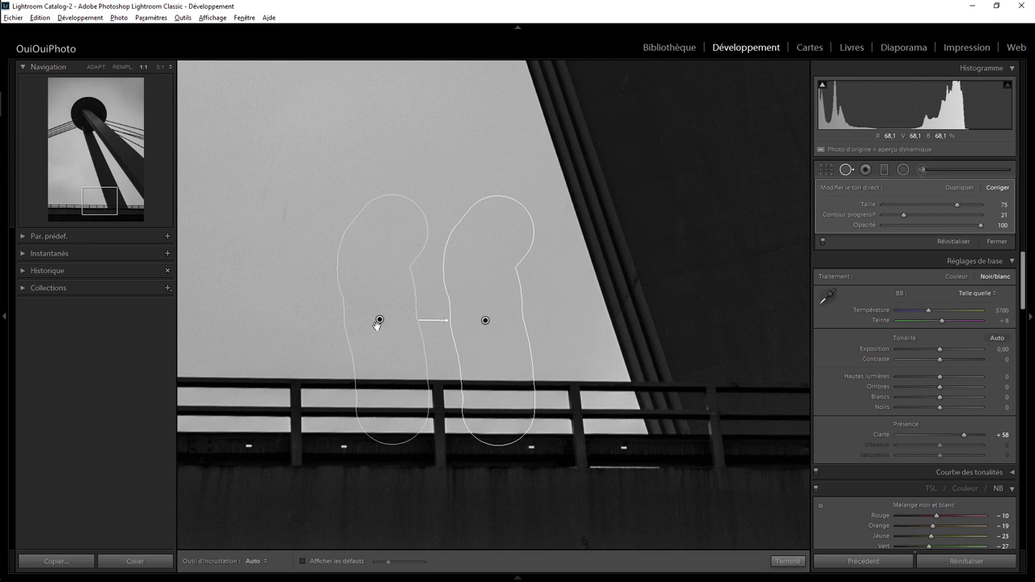
{"action": "left_click", "coordinate": [788, 561]}
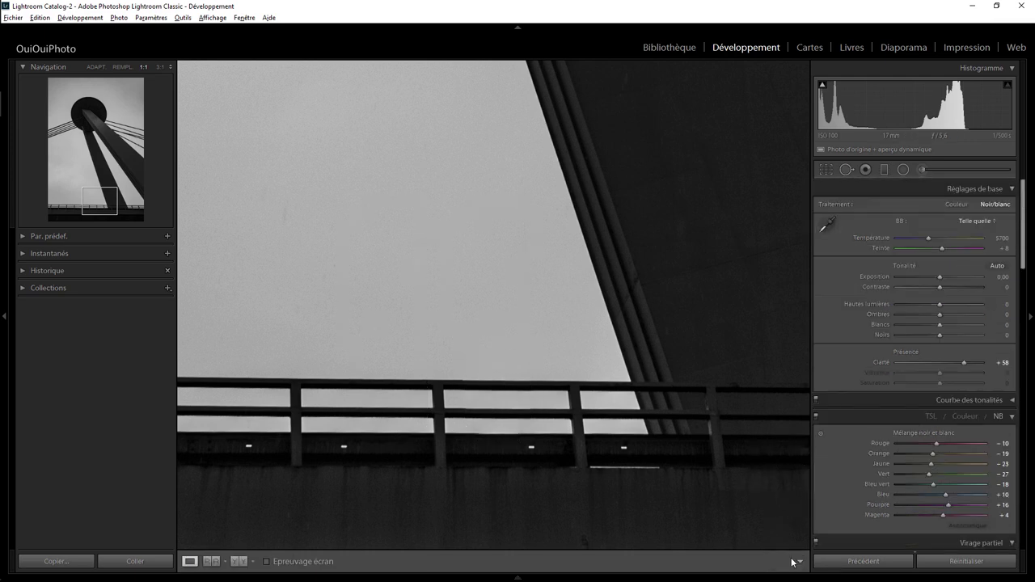
- Push Shadows to +100, raise Contrast, and lower Clarté to +45
{"action": "left_click", "coordinate": [445, 247]}
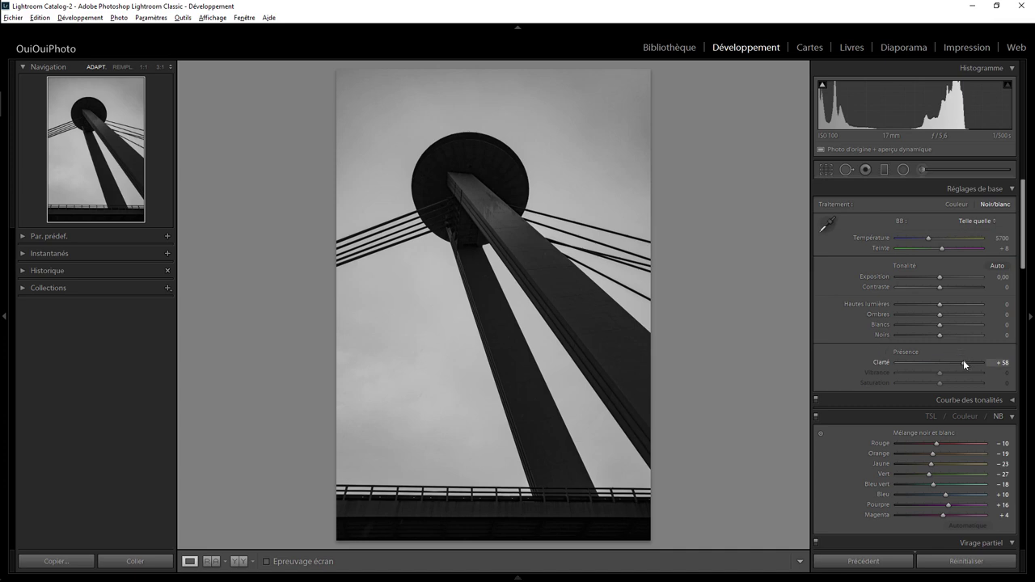
{"action": "left_click_drag", "start_coordinate": [964, 360], "coordinate": [965, 360]}
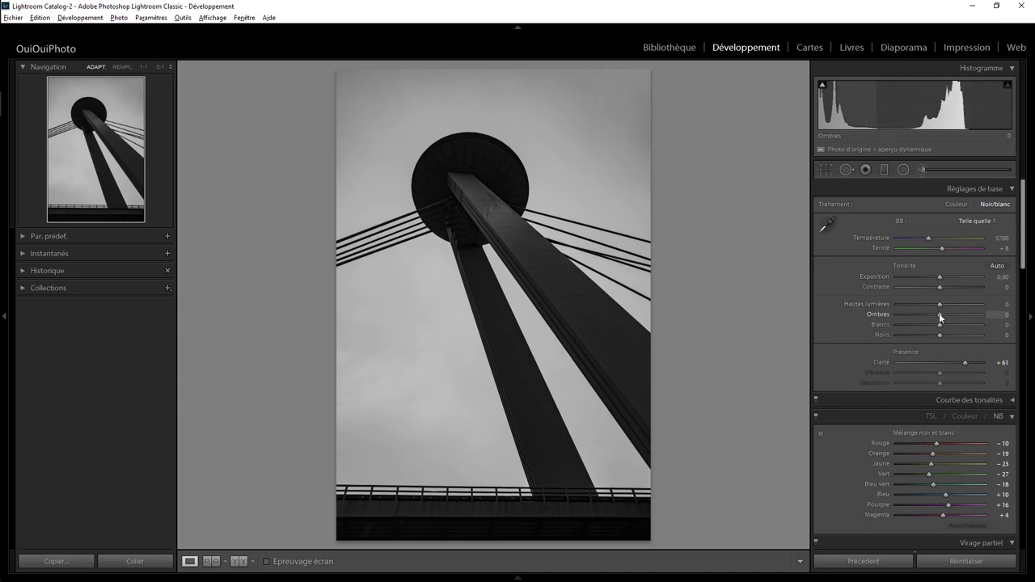
{"action": "mouse_move", "coordinate": [939, 314]}
{"action": "left_mouse_down"}
{"action": "mouse_move", "coordinate": [979, 314]}
{"action": "mouse_move", "coordinate": [937, 304]}
{"action": "mouse_move", "coordinate": [967, 304]}
{"action": "left_mouse_up"}
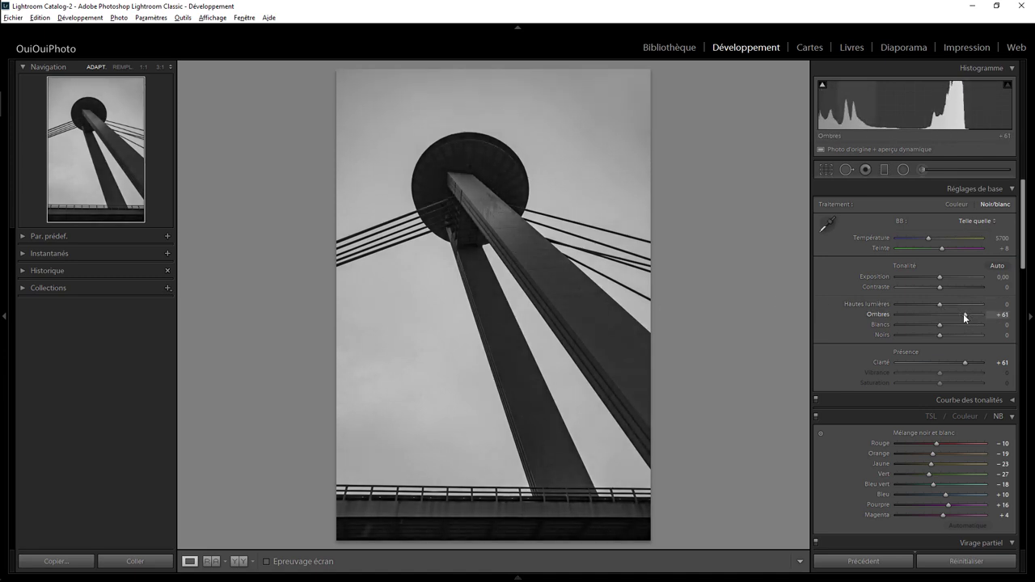
{"action": "mouse_move", "coordinate": [974, 314]}
{"action": "left_mouse_down"}
{"action": "mouse_move", "coordinate": [989, 316]}
{"action": "mouse_move", "coordinate": [880, 295]}
{"action": "left_mouse_up"}
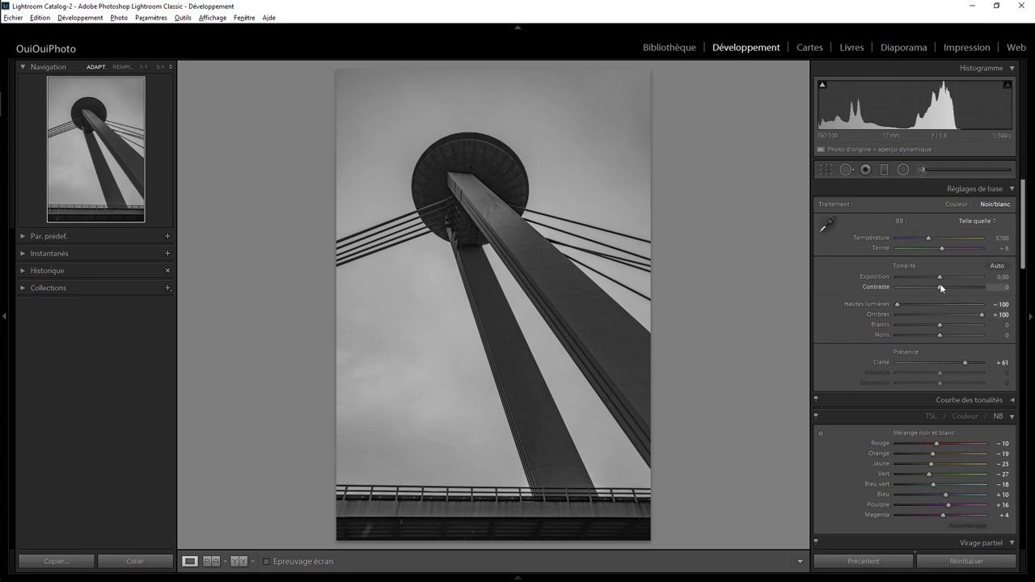
{"action": "mouse_move", "coordinate": [940, 286]}
{"action": "left_mouse_down"}
{"action": "mouse_move", "coordinate": [972, 290]}
{"action": "mouse_move", "coordinate": [960, 290]}
{"action": "left_mouse_up"}
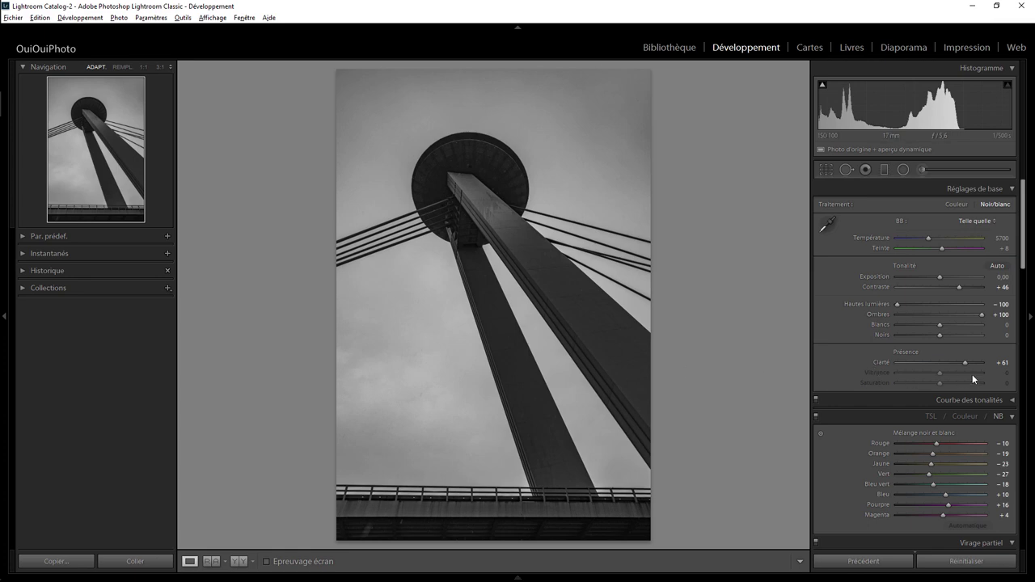
{"action": "left_click_drag", "start_coordinate": [966, 362], "coordinate": [959, 363]}
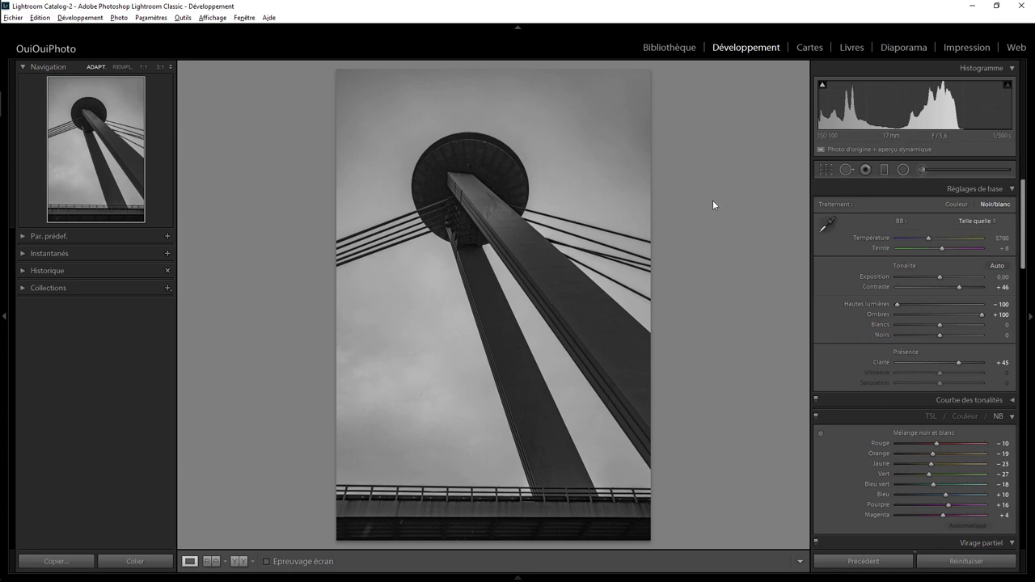
- Add an inverted radial filter around the tower disc with Dehaze −80 and Exposure +0.44
{"action": "left_click", "coordinate": [904, 169]}
{"action": "mouse_move", "coordinate": [547, 132]}
{"action": "left_mouse_down"}
{"action": "mouse_move", "coordinate": [702, 246]}
{"action": "mouse_move", "coordinate": [608, 114]}
{"action": "left_mouse_up"}
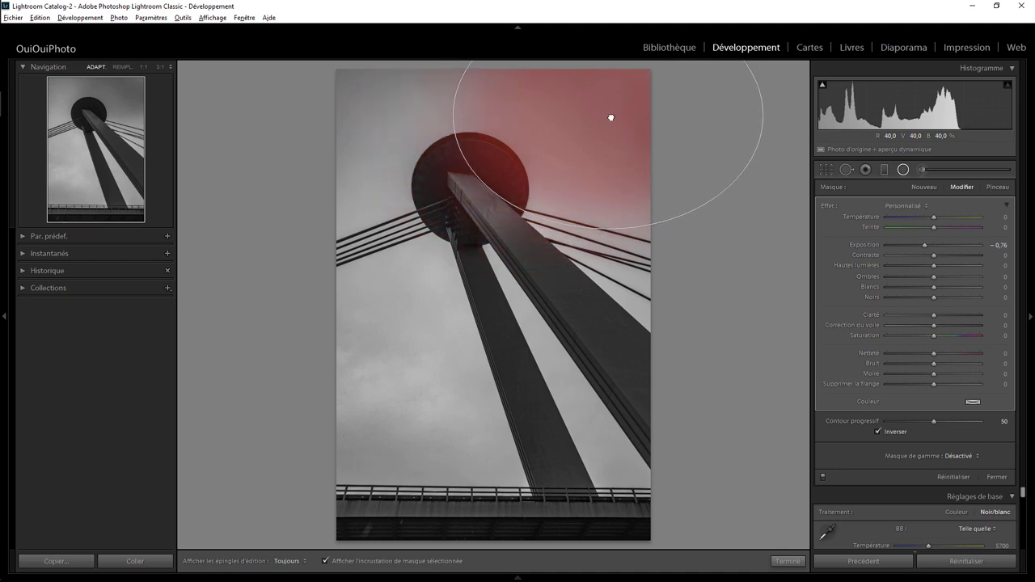
{"action": "double_click", "coordinate": [826, 205]}
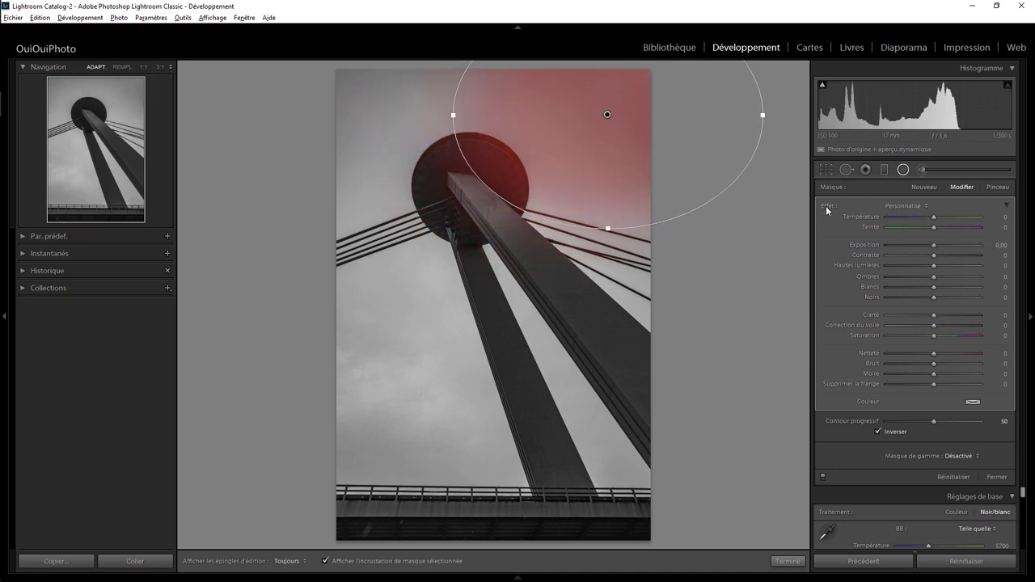
{"action": "key", "text": "o"}
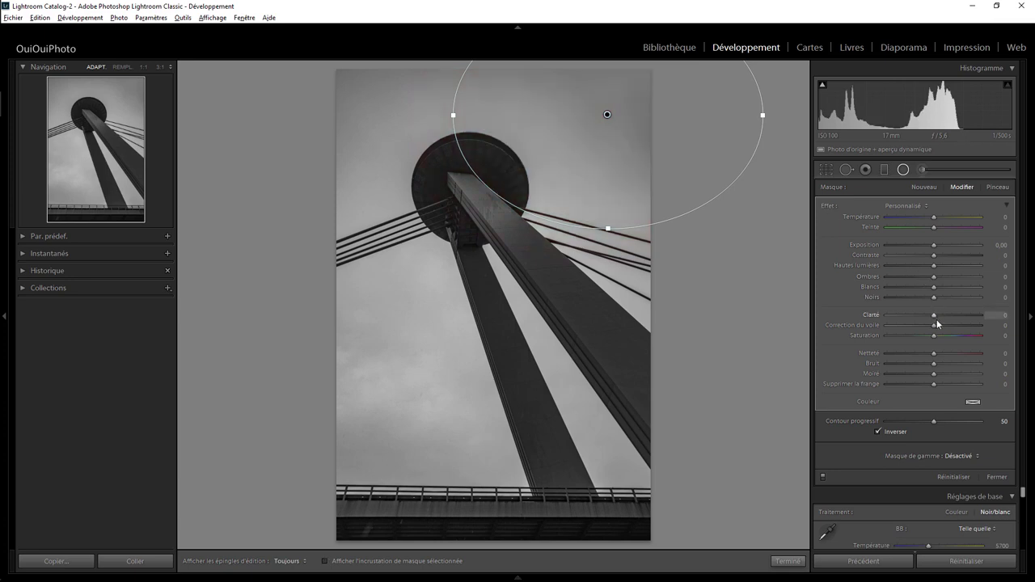
{"action": "left_click_drag", "start_coordinate": [936, 325], "coordinate": [896, 323]}
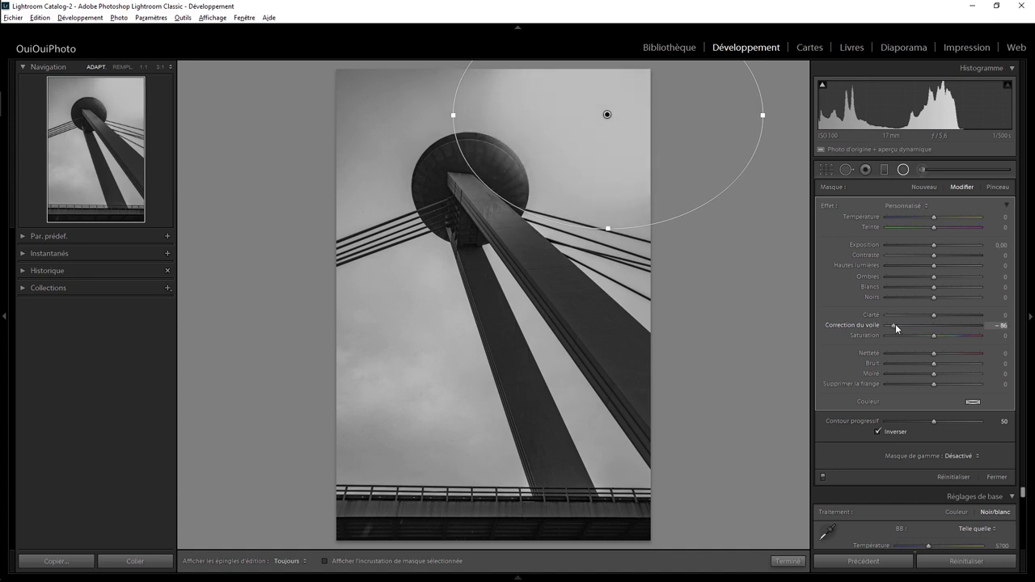
{"action": "left_click_drag", "start_coordinate": [453, 115], "coordinate": [412, 120]}
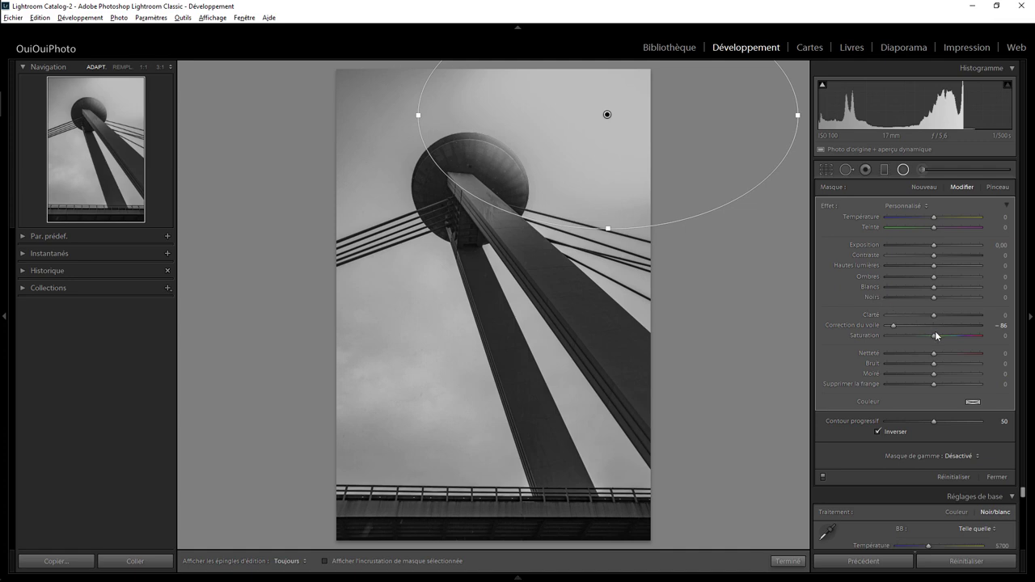
{"action": "left_click_drag", "start_coordinate": [893, 327], "coordinate": [894, 327]}
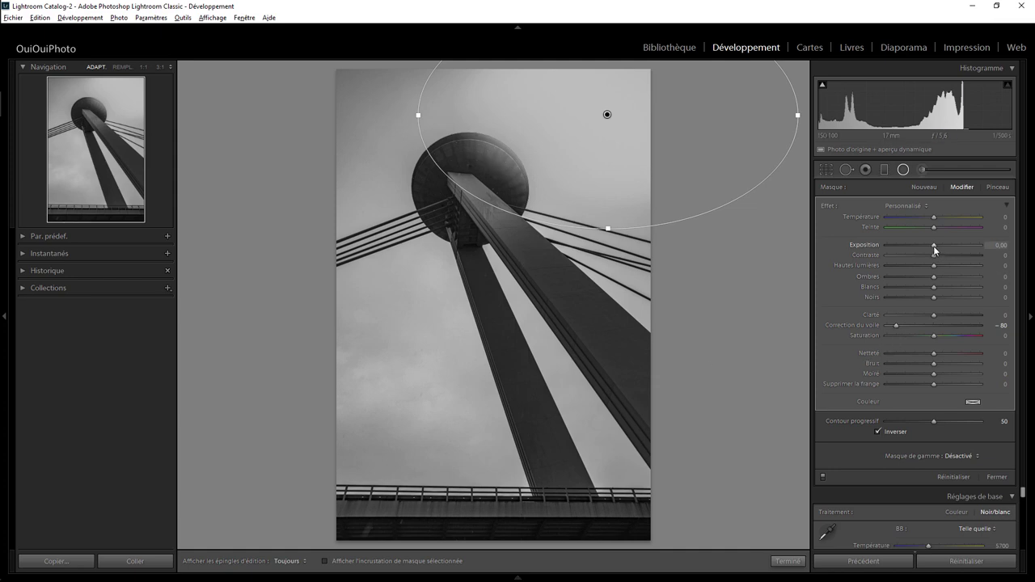
{"action": "left_click_drag", "start_coordinate": [935, 245], "coordinate": [939, 245]}
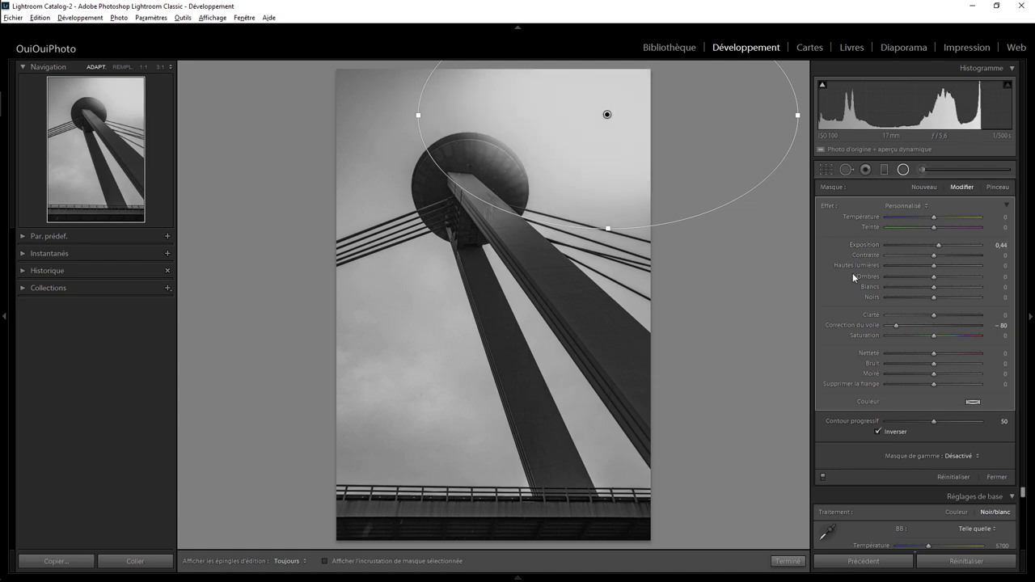
{"action": "left_click", "coordinate": [903, 171]}
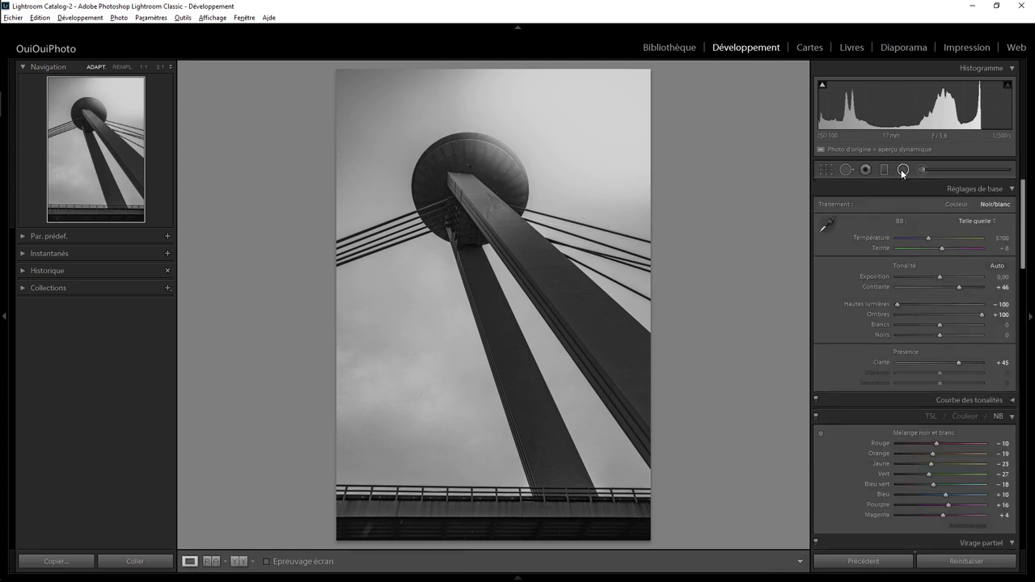
- Draw a second radial filter as a long diagonal ellipse along the right pylon leg, exposure reset
{"action": "left_click", "coordinate": [903, 171]}
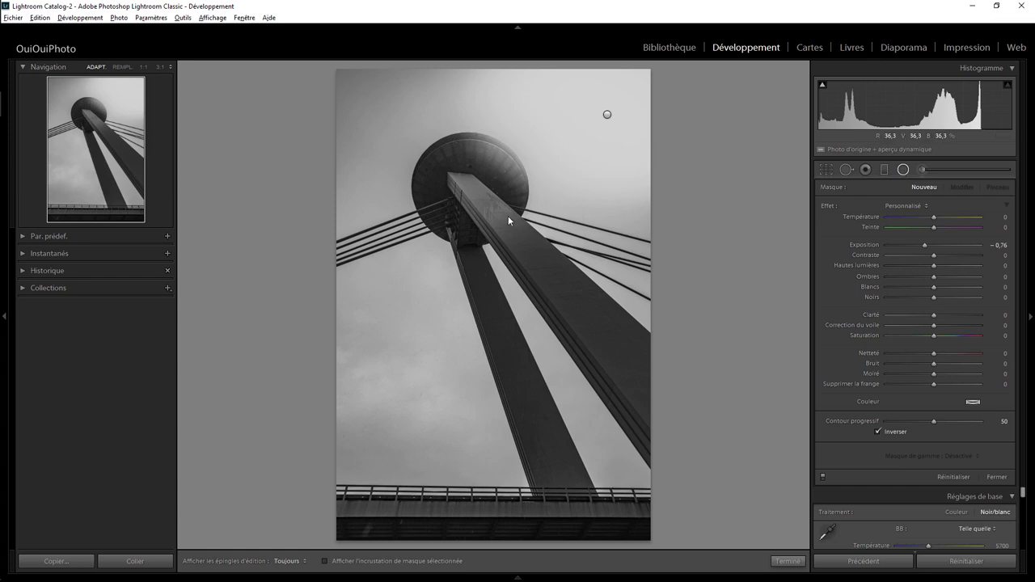
{"action": "left_click_drag", "start_coordinate": [508, 216], "coordinate": [529, 368]}
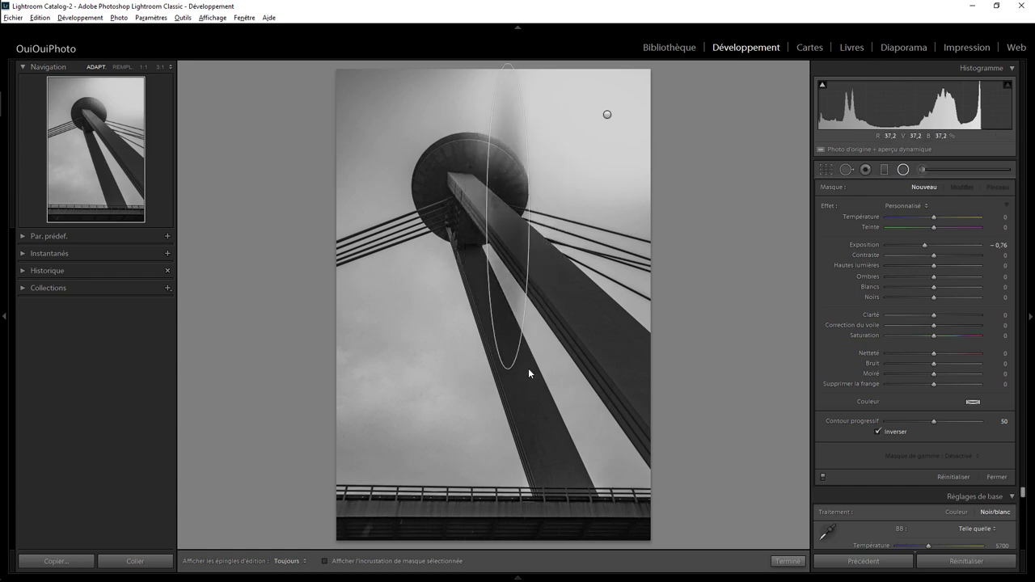
{"action": "left_click_drag", "start_coordinate": [528, 368], "coordinate": [535, 388]}
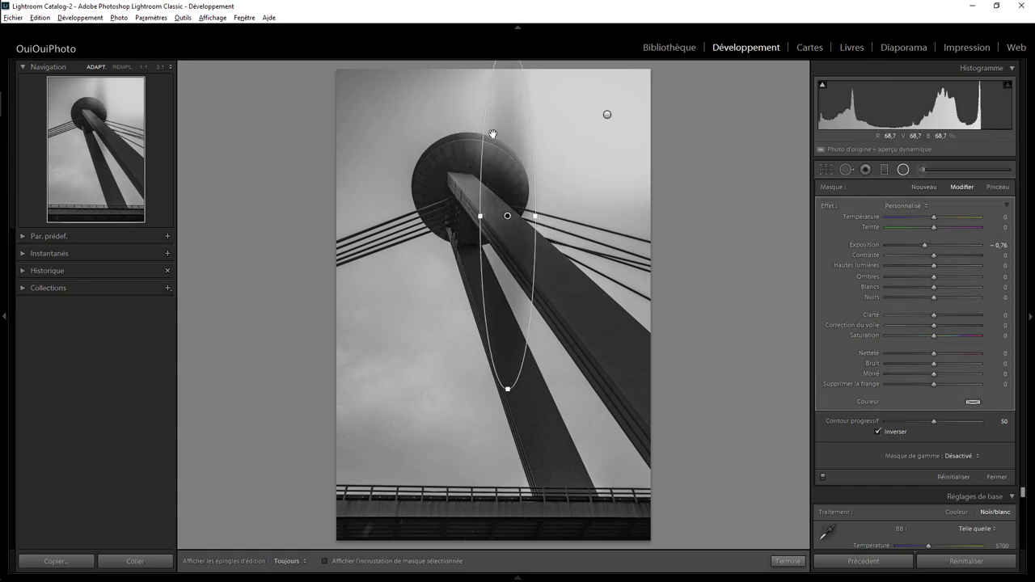
{"action": "left_click_drag", "start_coordinate": [493, 133], "coordinate": [450, 172]}
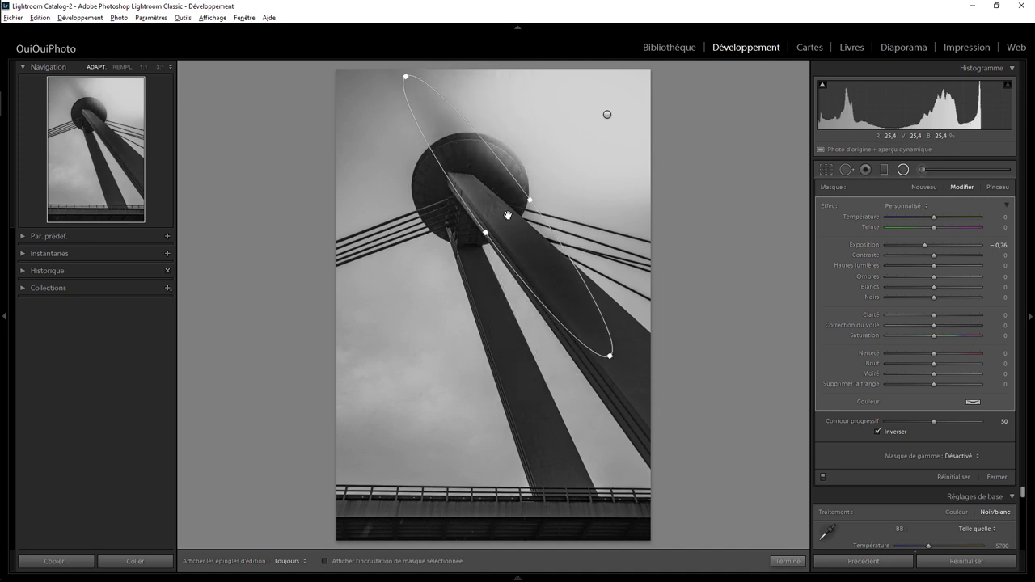
{"action": "left_click_drag", "start_coordinate": [508, 215], "coordinate": [554, 290]}
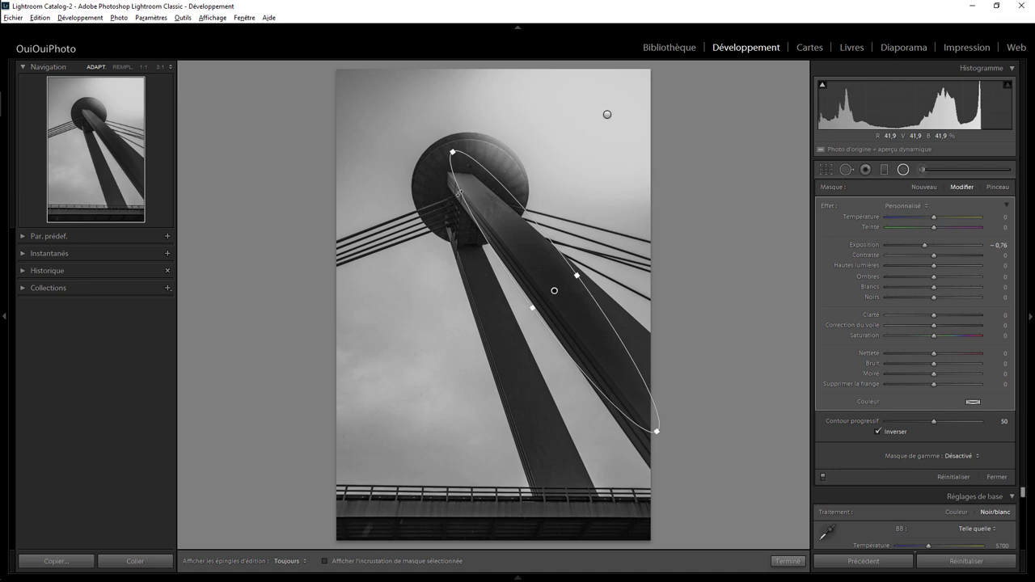
{"action": "left_click_drag", "start_coordinate": [459, 194], "coordinate": [445, 214]}
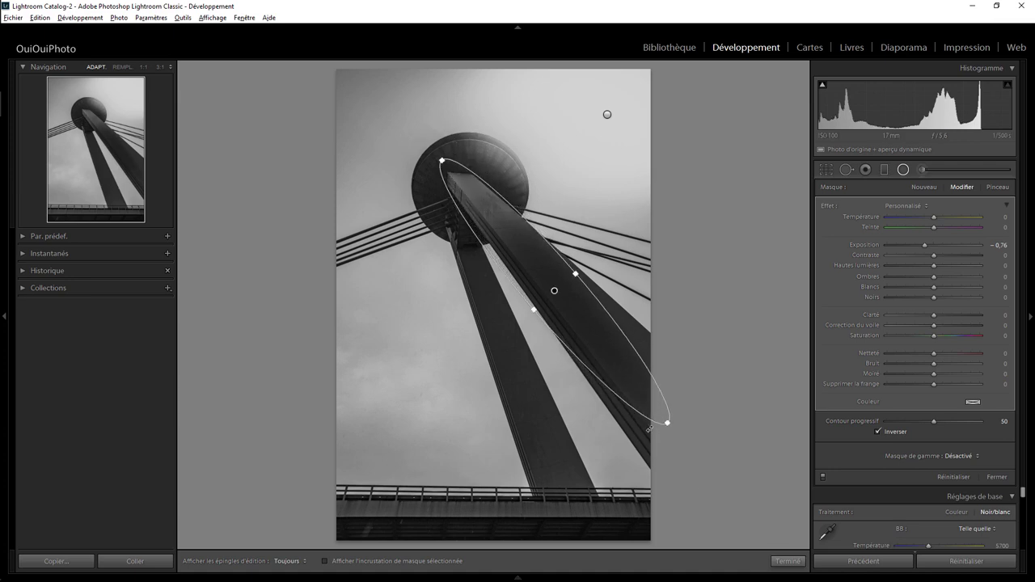
{"action": "left_click_drag", "start_coordinate": [668, 422], "coordinate": [688, 446]}
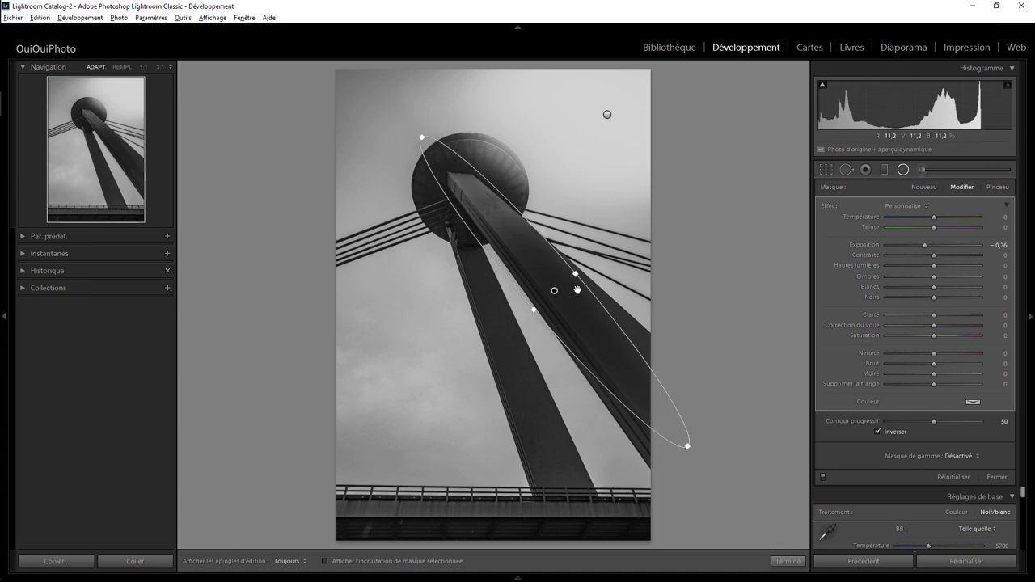
{"action": "mouse_move", "coordinate": [576, 274]}
{"action": "left_mouse_down"}
{"action": "mouse_move", "coordinate": [567, 281]}
{"action": "mouse_move", "coordinate": [578, 308]}
{"action": "left_mouse_up"}
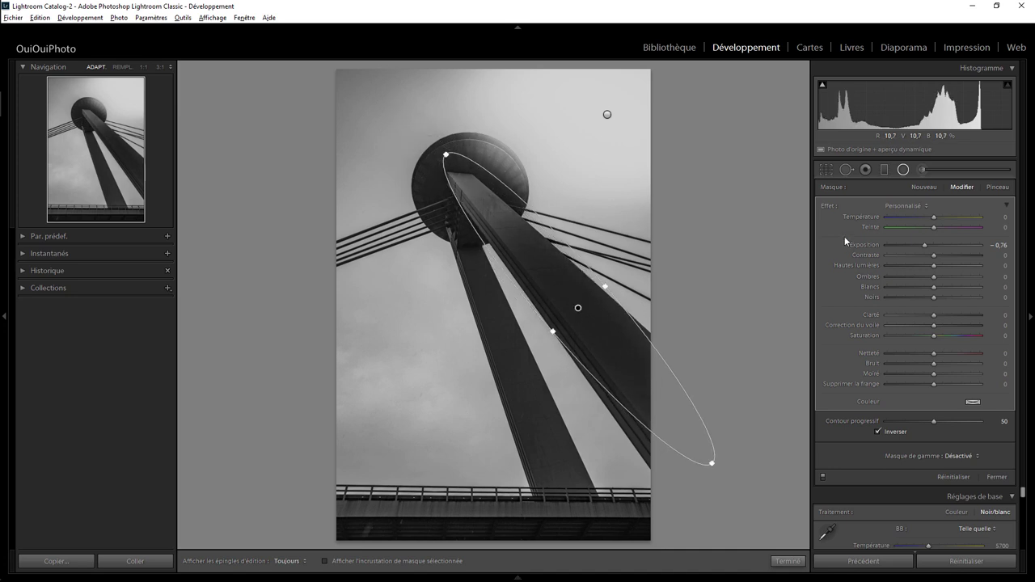
{"action": "double_click", "coordinate": [828, 209]}
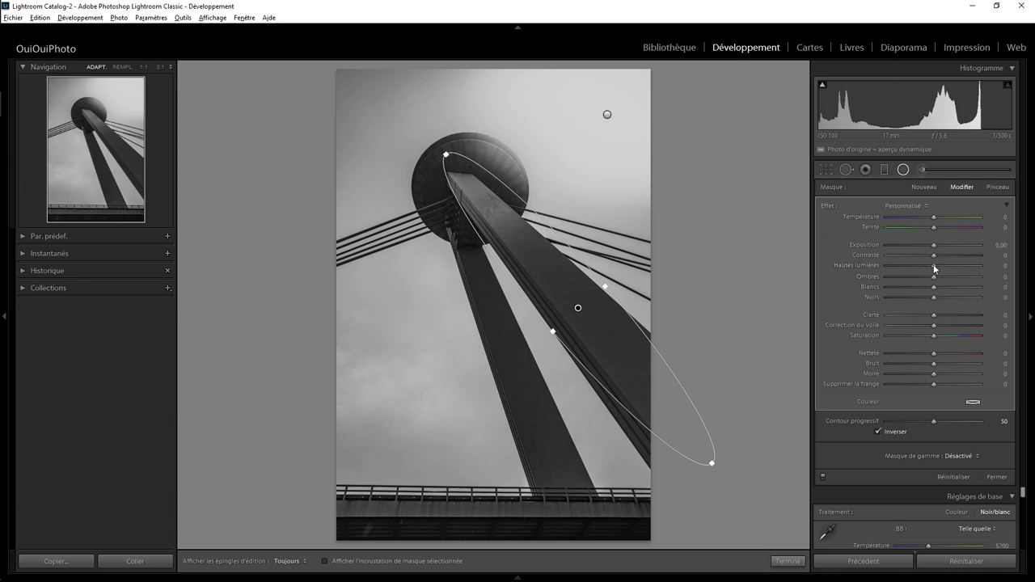
- Give the pylon-leg filter Highlights 100, Shadows 34, Clarity 14, Exposure 0.12, Contrast 16
{"action": "left_click_drag", "start_coordinate": [934, 268], "coordinate": [982, 267]}
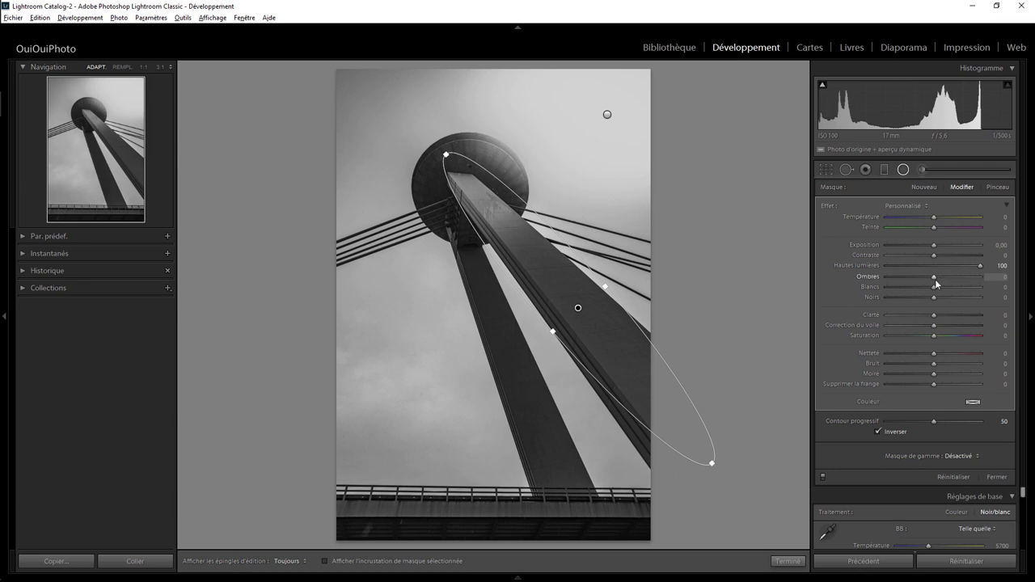
{"action": "left_click_drag", "start_coordinate": [934, 277], "coordinate": [950, 277]}
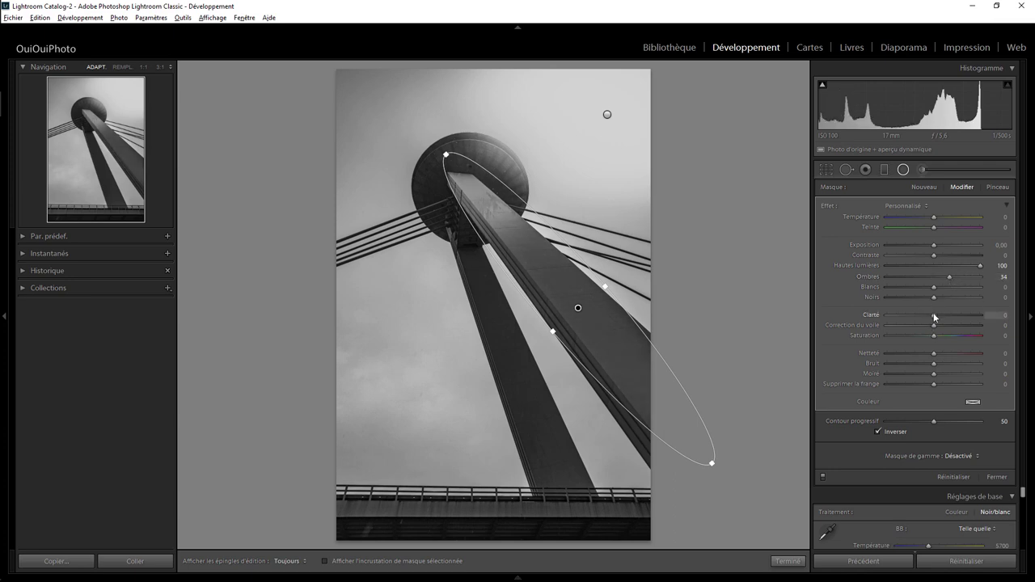
{"action": "left_click_drag", "start_coordinate": [934, 314], "coordinate": [939, 316]}
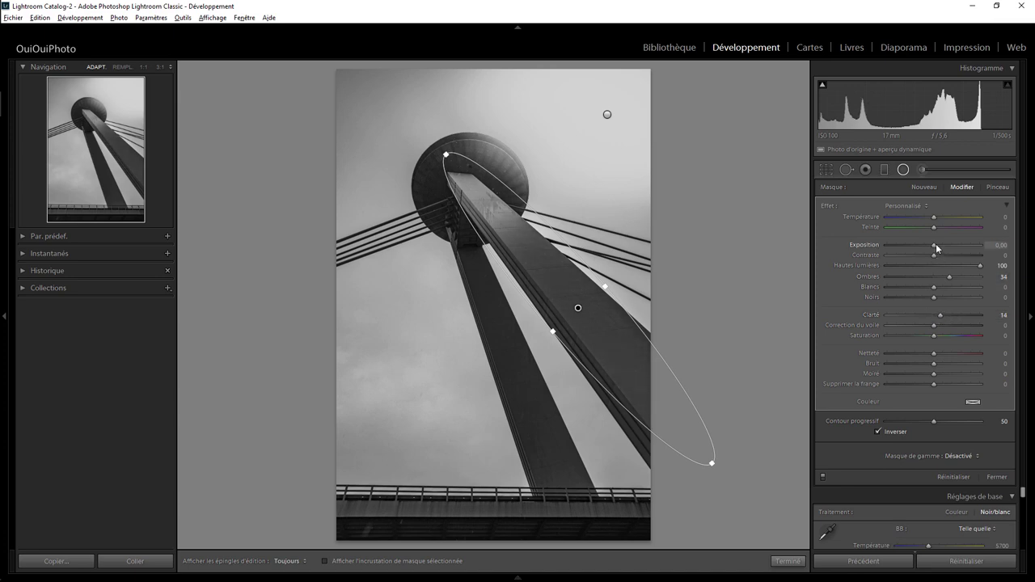
{"action": "left_click_drag", "start_coordinate": [936, 244], "coordinate": [937, 244]}
{"action": "left_click_drag", "start_coordinate": [935, 299], "coordinate": [923, 294]}
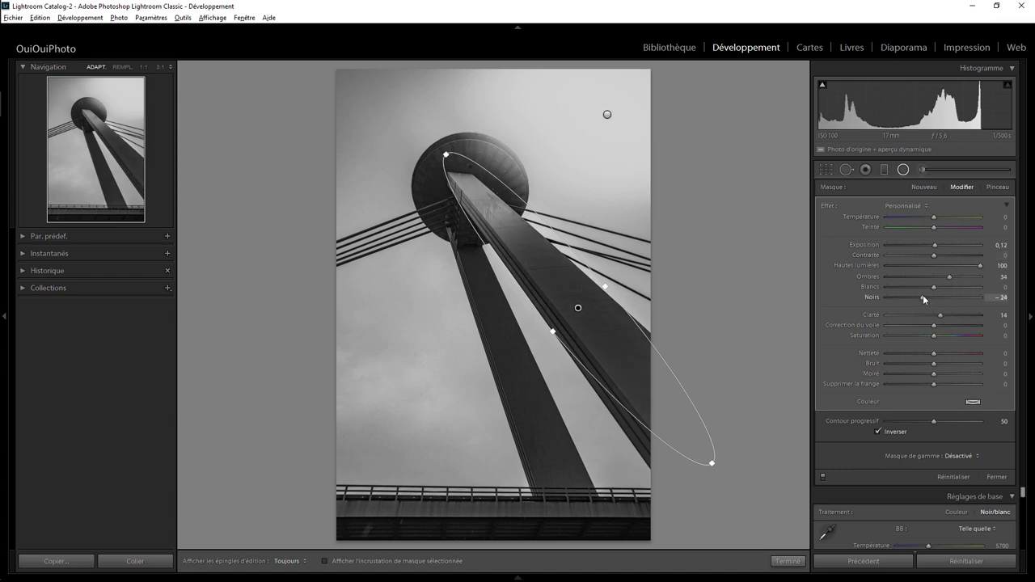
{"action": "double_click", "coordinate": [923, 295]}
{"action": "left_click_drag", "start_coordinate": [935, 254], "coordinate": [940, 255]}
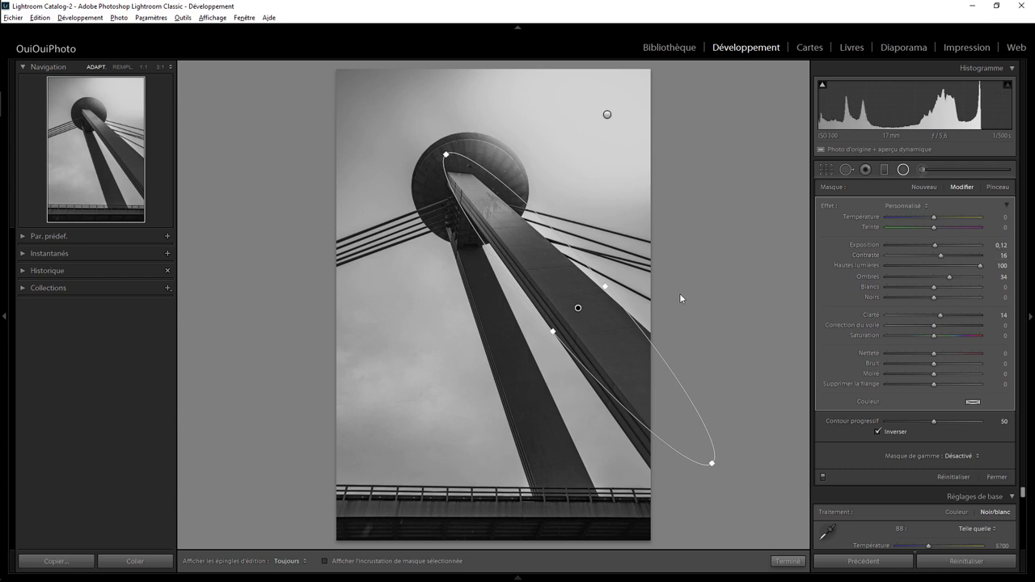
{"action": "left_click", "coordinate": [903, 170]}
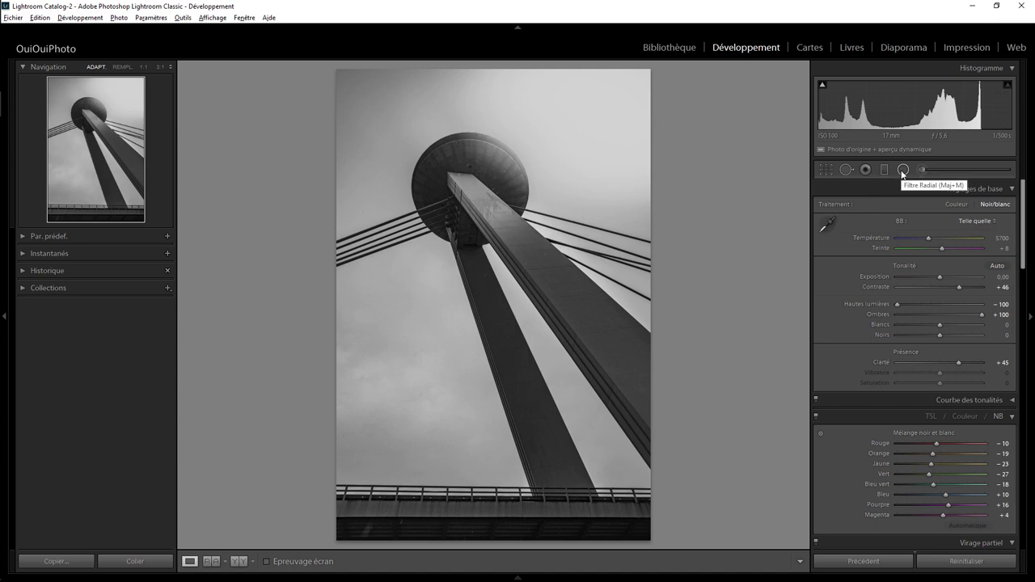
- Draw a third radial filter as a narrow diagonal ellipse along the left pylon leg
{"action": "left_click", "coordinate": [903, 171]}
{"action": "mouse_move", "coordinate": [465, 236]}
{"action": "left_mouse_down"}
{"action": "mouse_move", "coordinate": [519, 362]}
{"action": "mouse_move", "coordinate": [490, 411]}
{"action": "left_mouse_up"}
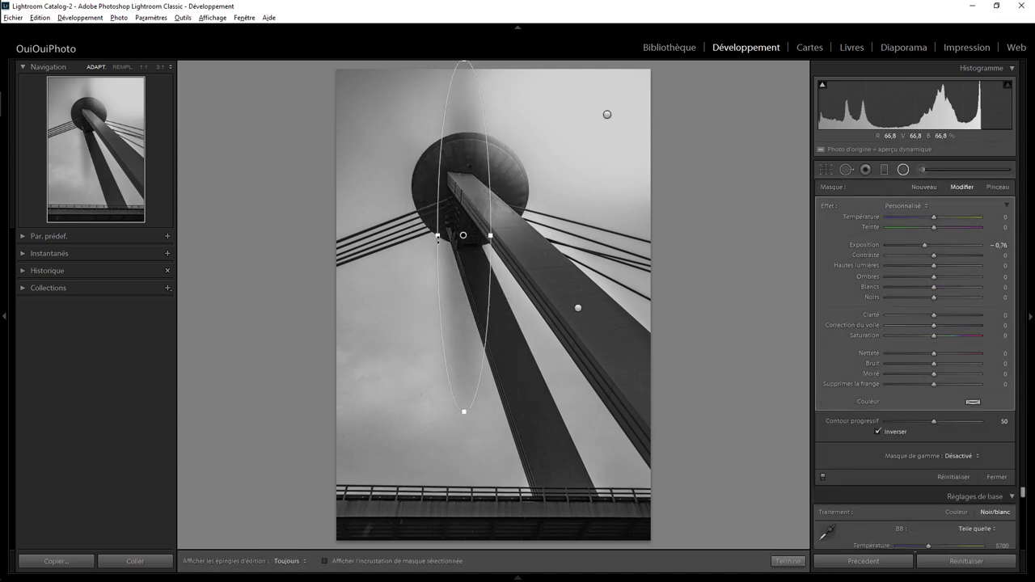
{"action": "mouse_move", "coordinate": [442, 201]}
{"action": "left_mouse_down"}
{"action": "mouse_move", "coordinate": [431, 218]}
{"action": "mouse_move", "coordinate": [450, 226]}
{"action": "mouse_move", "coordinate": [506, 354]}
{"action": "mouse_move", "coordinate": [477, 366]}
{"action": "left_mouse_up"}
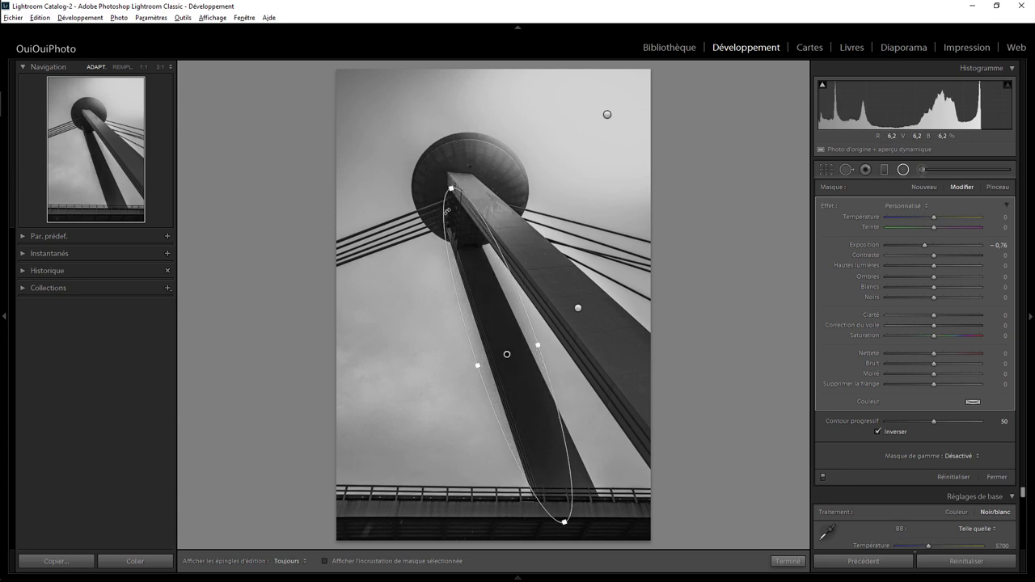
{"action": "left_click_drag", "start_coordinate": [444, 219], "coordinate": [433, 233]}
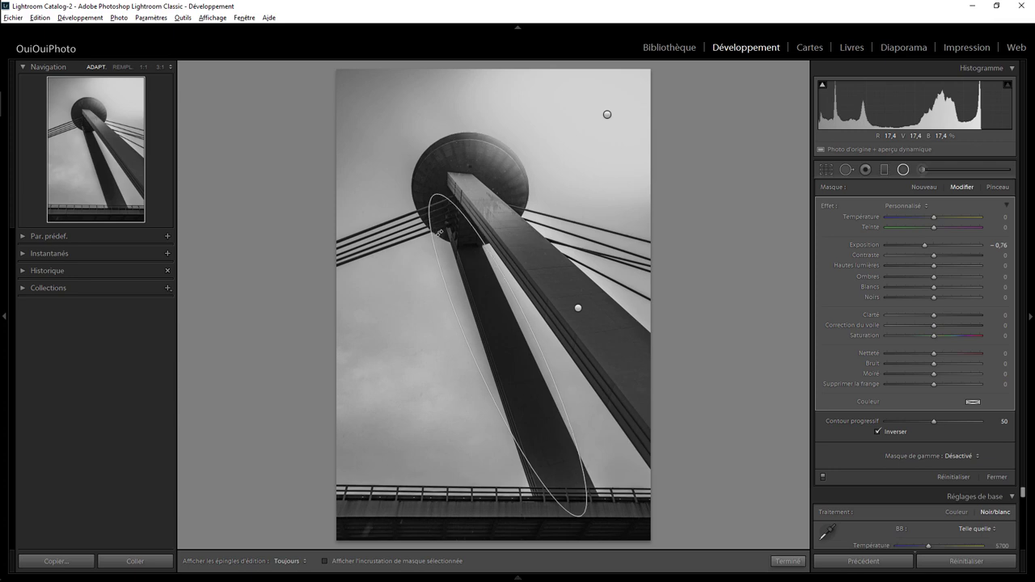
{"action": "left_click_drag", "start_coordinate": [507, 354], "coordinate": [510, 361]}
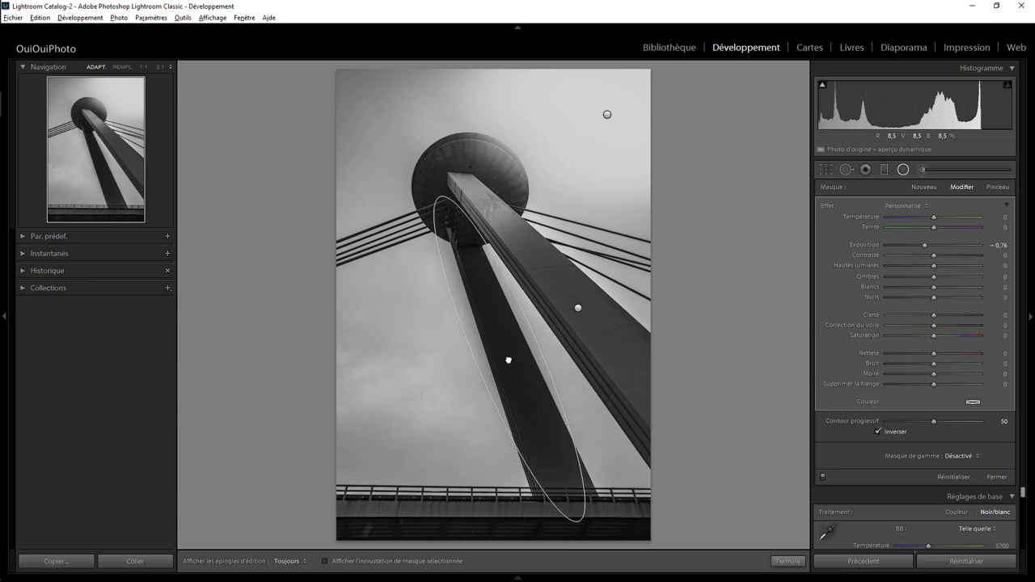
- Give the left-leg radial filter exposure 1.69, contrast 11 and clarity 26, then show its range-mask choices
{"action": "double_click", "coordinate": [829, 205]}
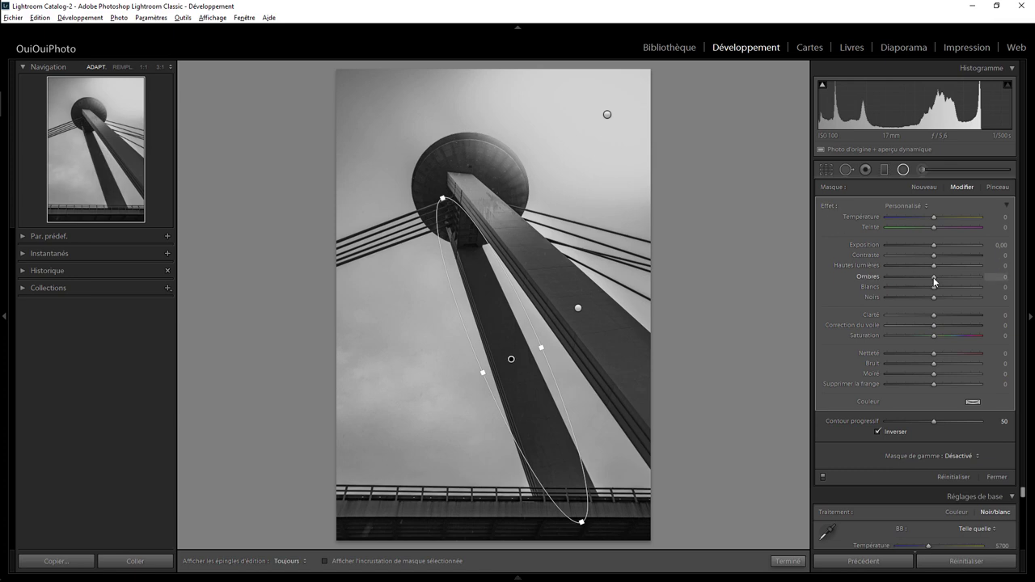
{"action": "left_click_drag", "start_coordinate": [933, 277], "coordinate": [973, 279]}
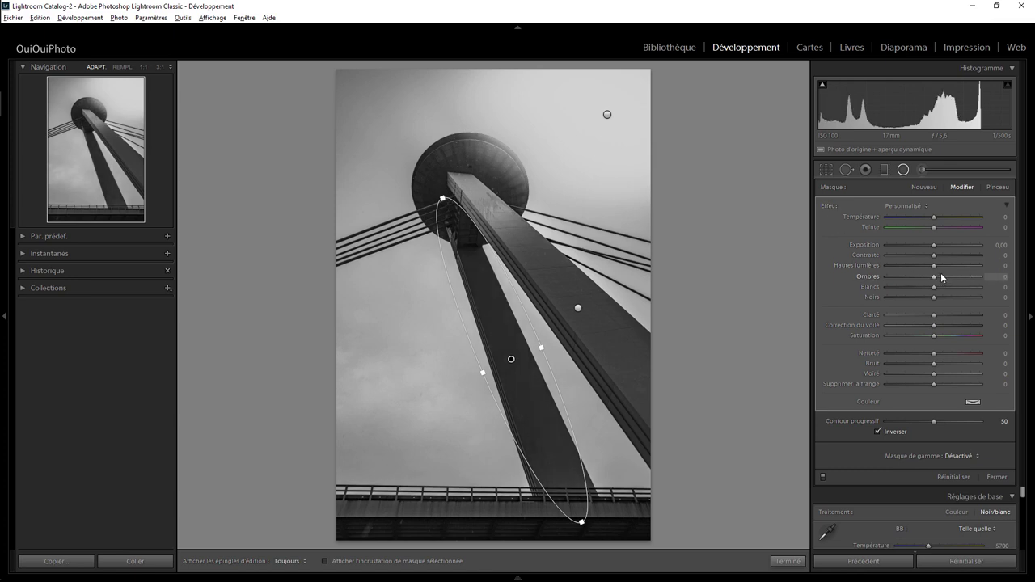
{"action": "double_click", "coordinate": [940, 277]}
{"action": "left_click_drag", "start_coordinate": [933, 246], "coordinate": [948, 248]}
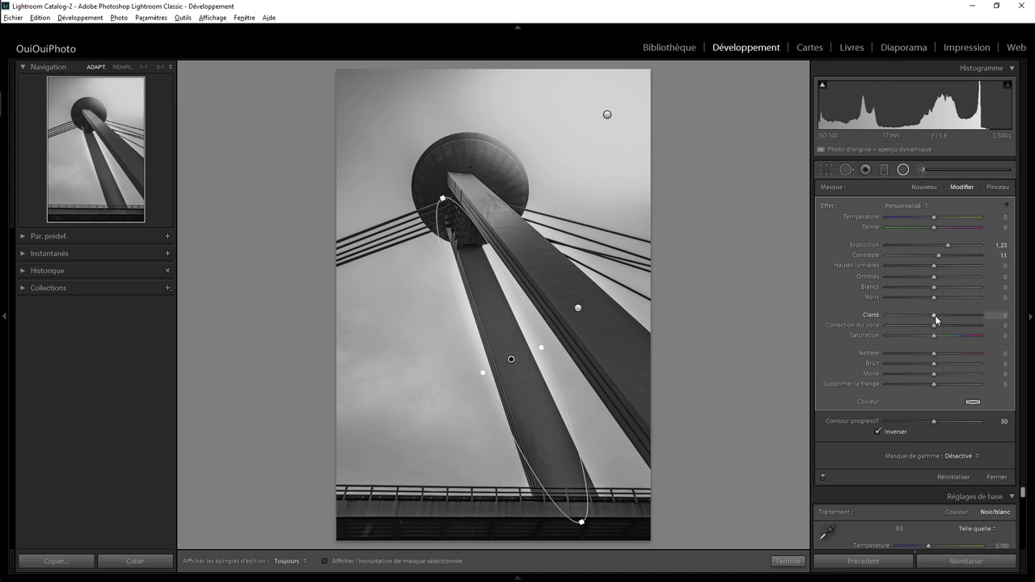
{"action": "left_click_drag", "start_coordinate": [935, 315], "coordinate": [945, 315]}
{"action": "left_click_drag", "start_coordinate": [949, 244], "coordinate": [954, 245]}
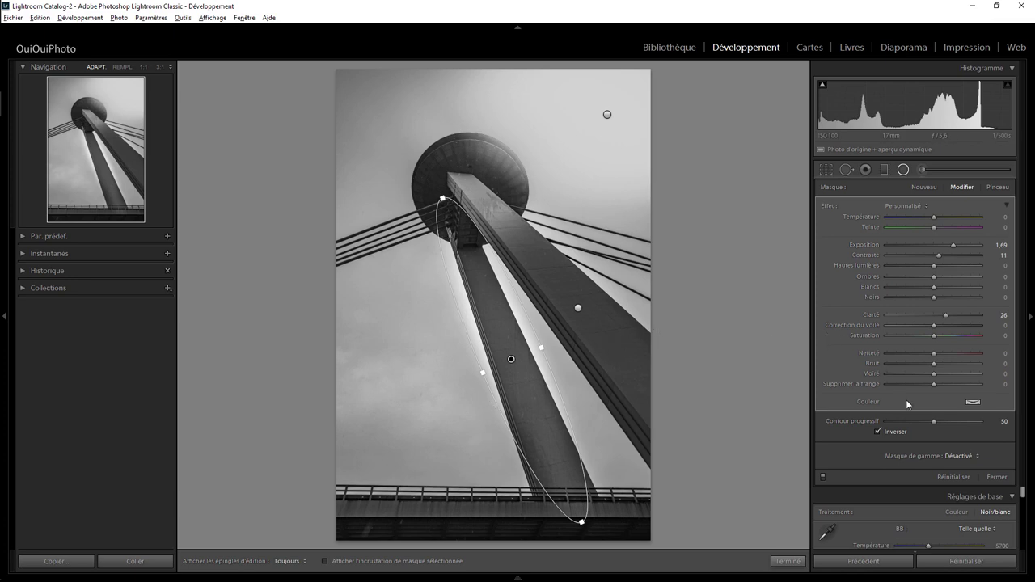
{"action": "left_click", "coordinate": [964, 458]}
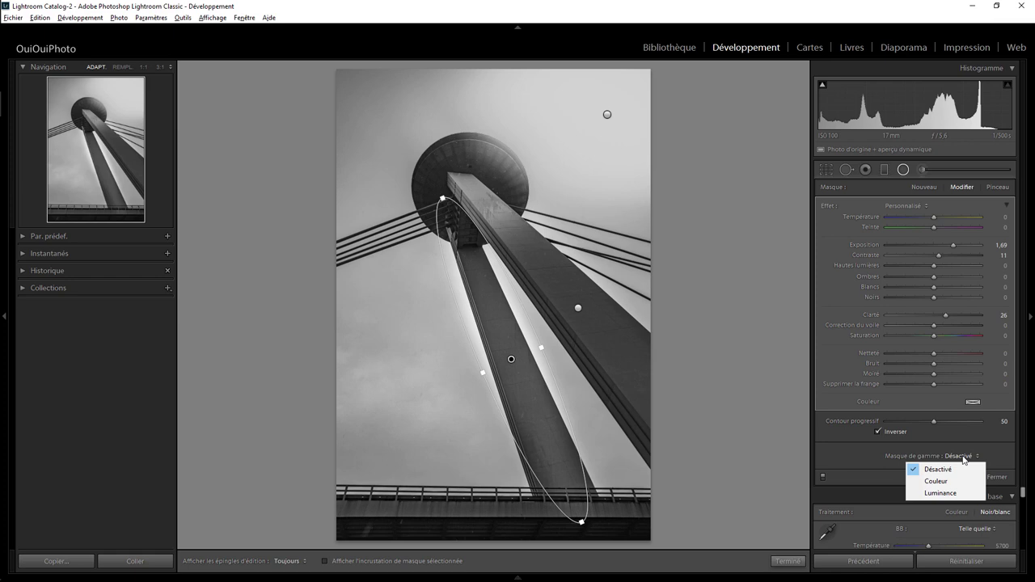
- Limit the pillar filter to a Luminance range mask of 0/99 with smoothing 0, and close it
{"action": "left_click", "coordinate": [934, 491]}
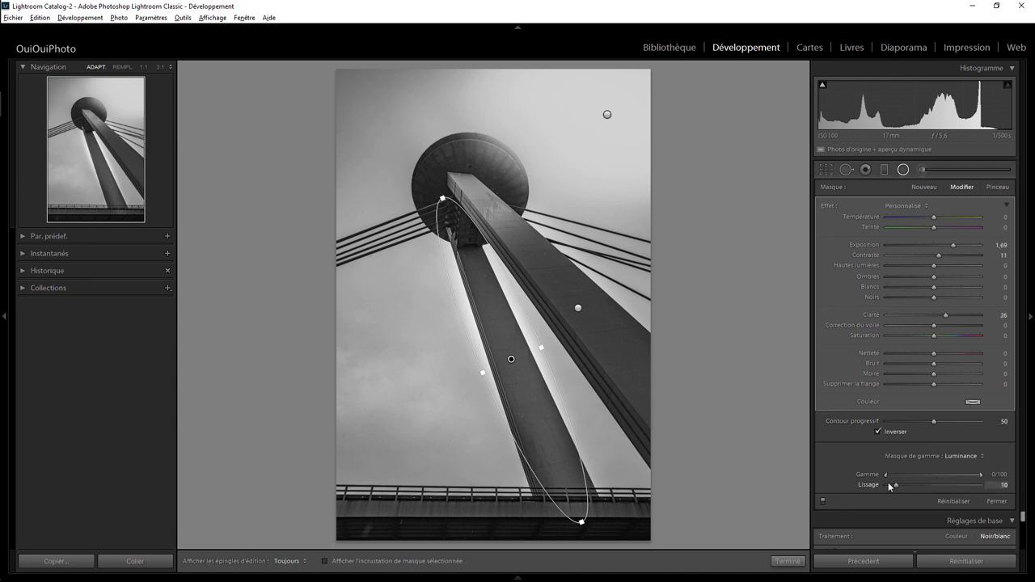
{"action": "left_click_drag", "start_coordinate": [890, 486], "coordinate": [812, 475]}
{"action": "key", "text": "o"}
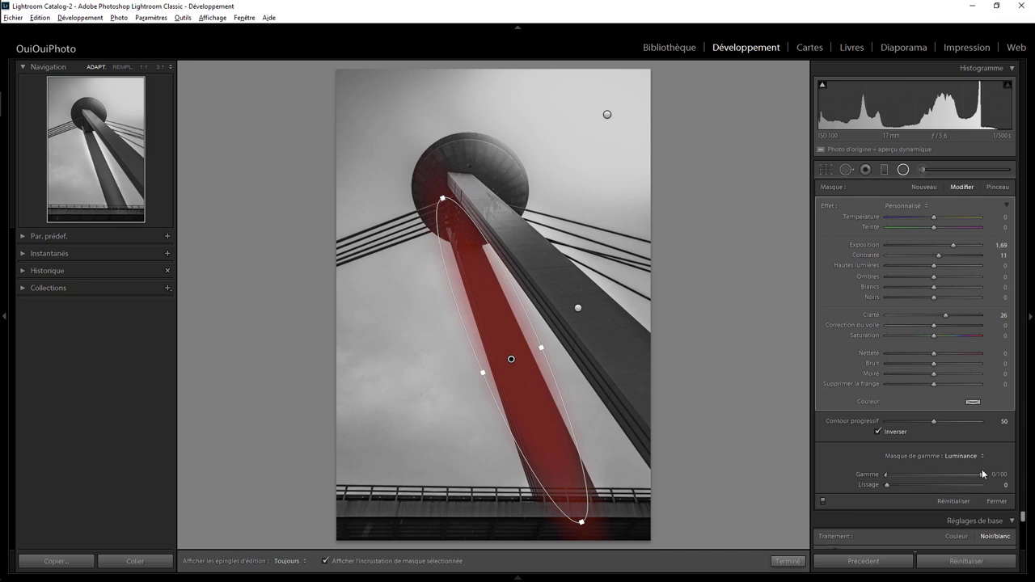
{"action": "left_click_drag", "start_coordinate": [983, 476], "coordinate": [955, 465]}
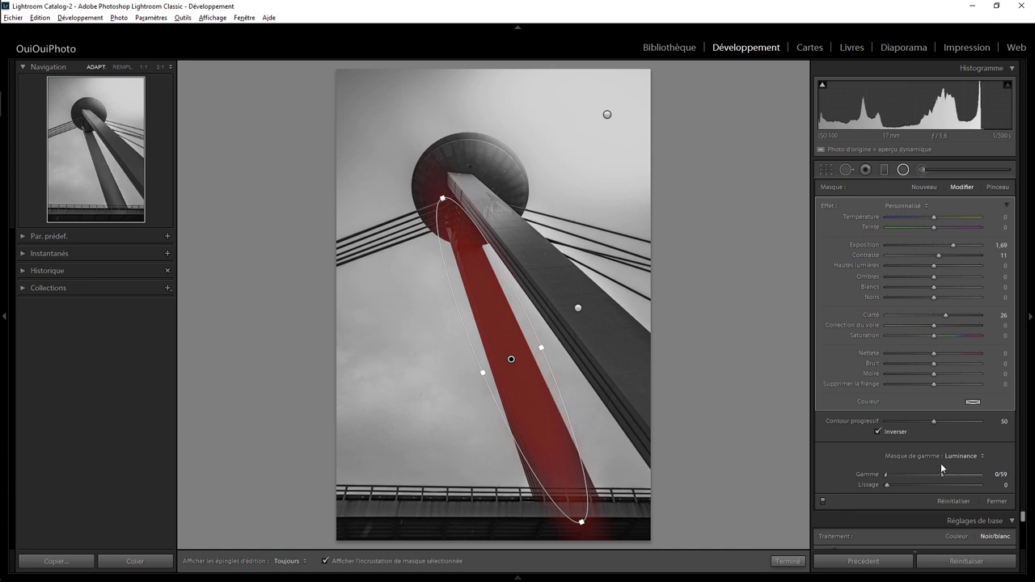
{"action": "left_click", "coordinate": [788, 562]}
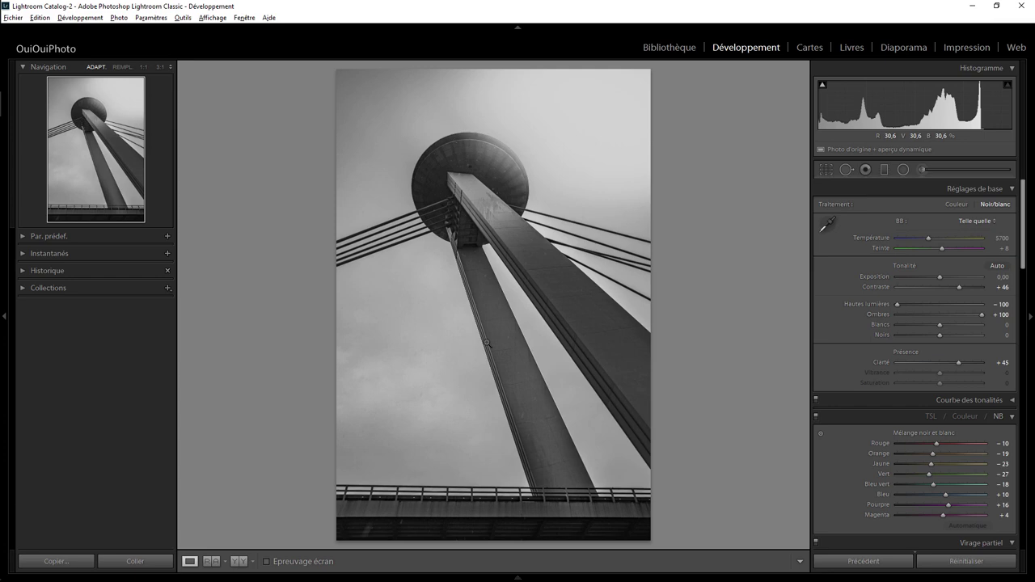
- Draw a new radial ellipse over the lower-left sky, then move and shrink it into place
{"action": "left_click", "coordinate": [904, 169]}
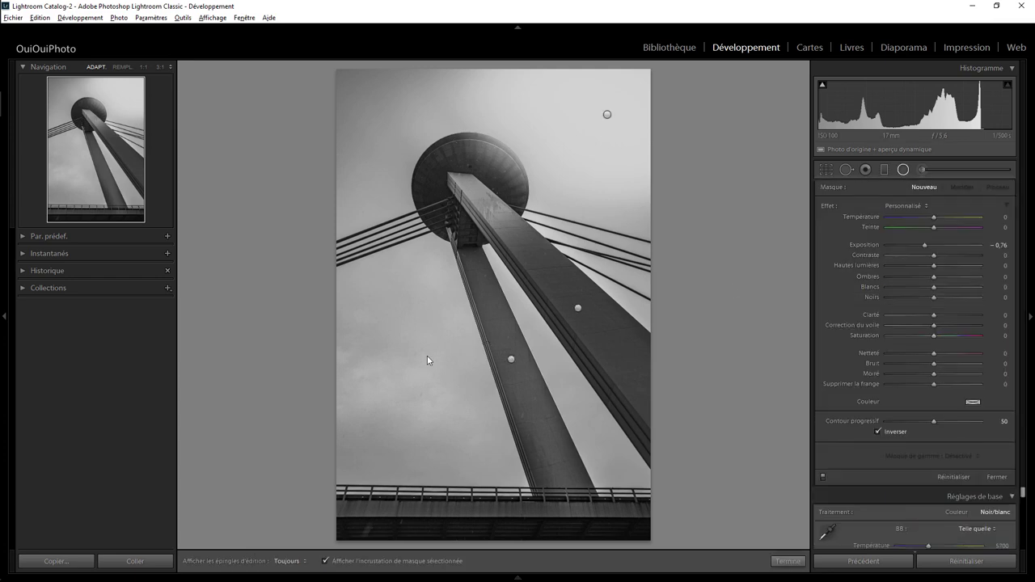
{"action": "left_click_drag", "start_coordinate": [366, 321], "coordinate": [502, 479]}
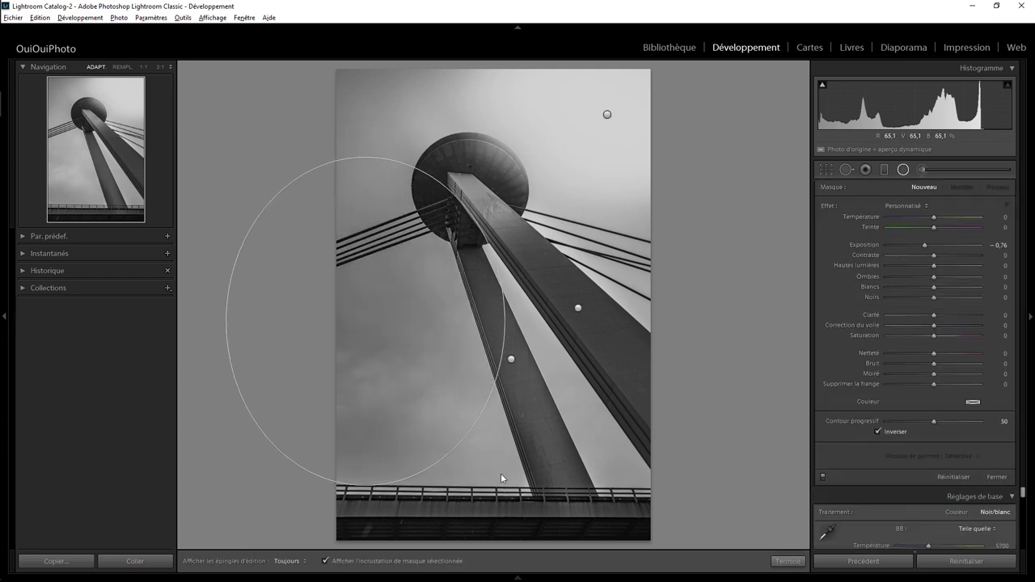
{"action": "left_click_drag", "start_coordinate": [365, 319], "coordinate": [398, 365]}
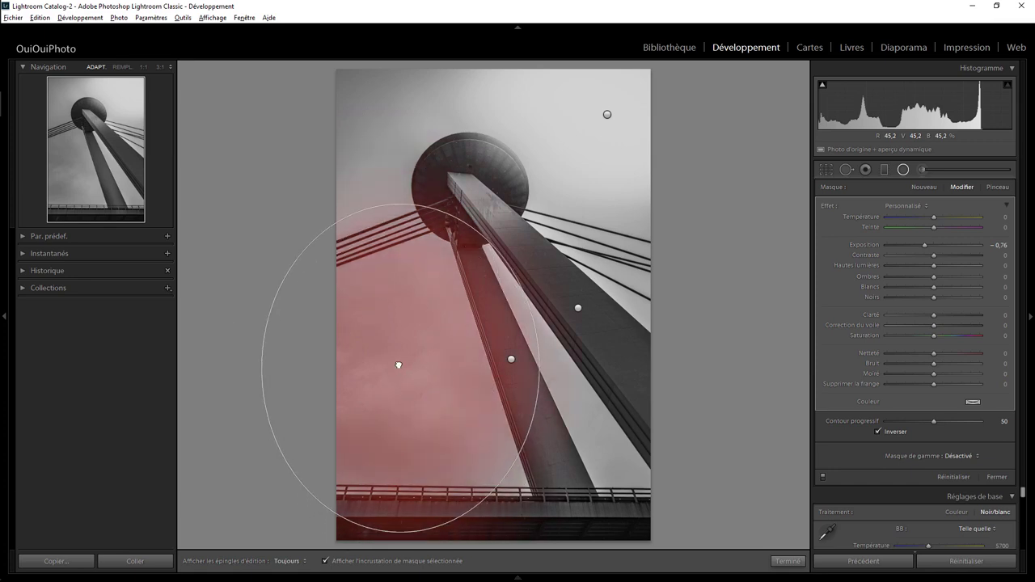
{"action": "left_click_drag", "start_coordinate": [402, 532], "coordinate": [401, 513]}
{"action": "key", "text": "o"}
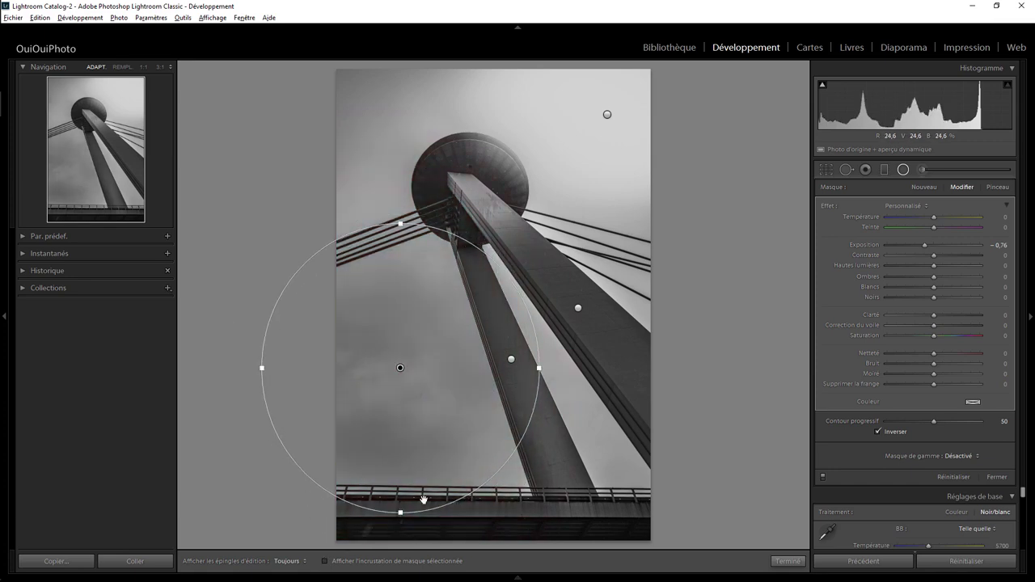
- Reset the sky filter's exposure and set Clarté 48 and Correction du voile 27
{"action": "double_click", "coordinate": [831, 207]}
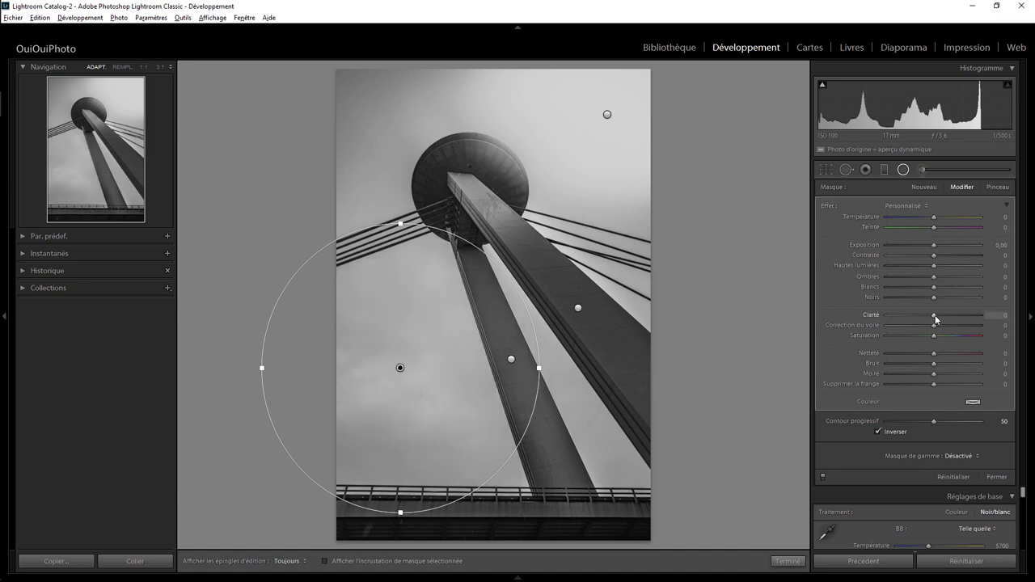
{"action": "left_click_drag", "start_coordinate": [961, 317], "coordinate": [947, 327]}
{"action": "left_click", "coordinate": [957, 316]}
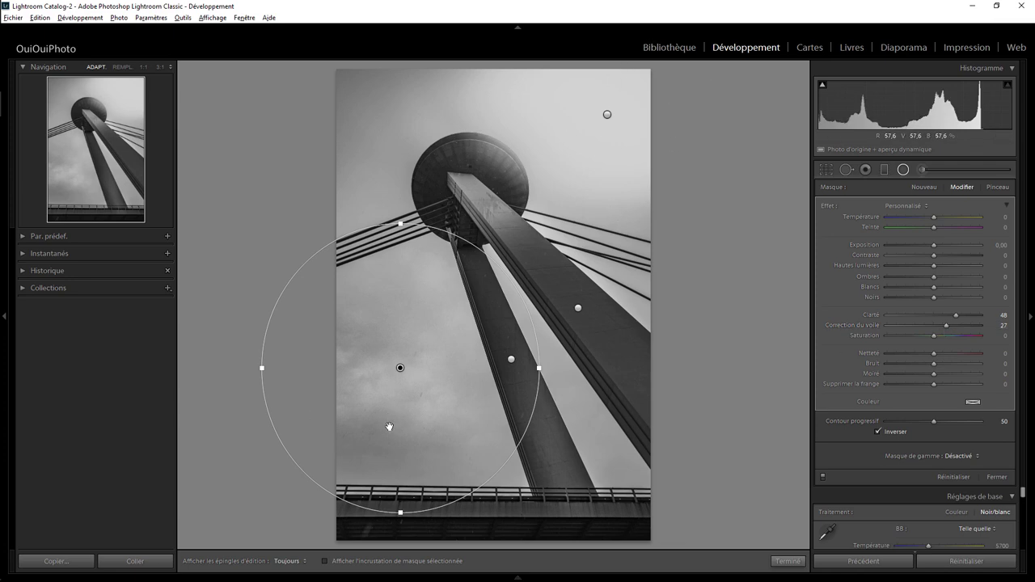
{"action": "left_click", "coordinate": [786, 560]}
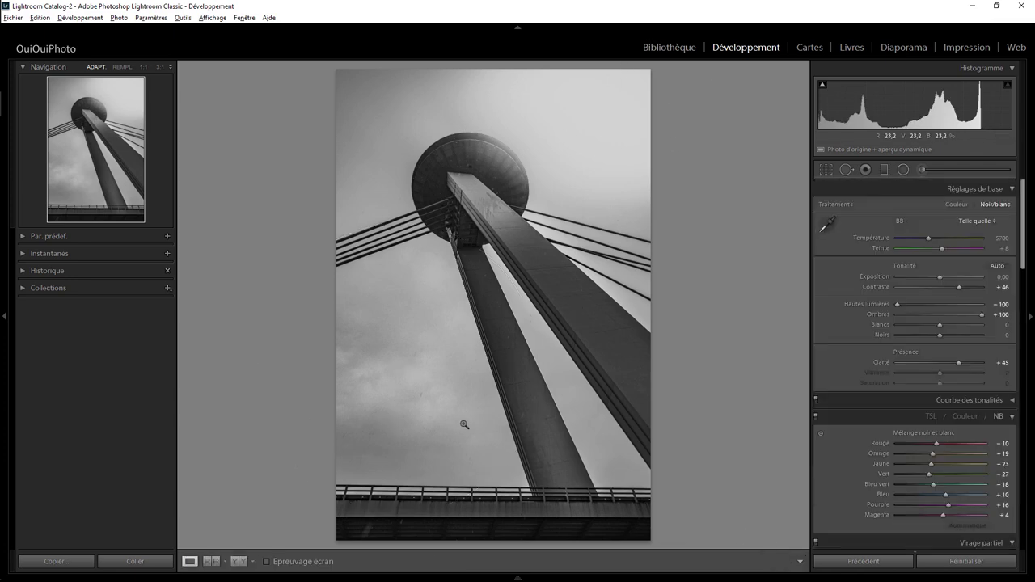
- At 100% zoom, heal three sky dust spots with Spot Removal, using clean-sky sources
{"action": "left_click", "coordinate": [429, 395]}
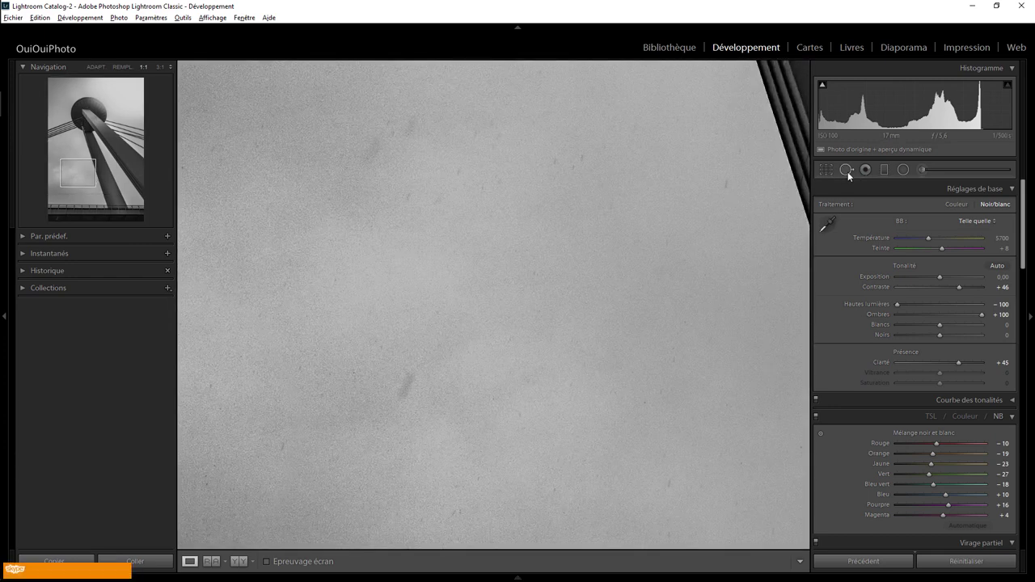
{"action": "left_click", "coordinate": [846, 169]}
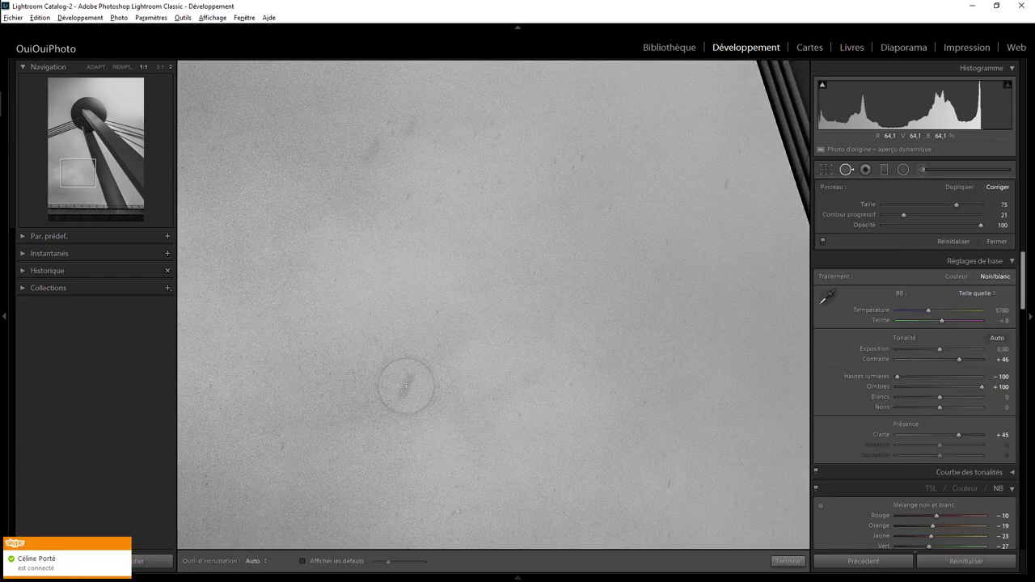
{"action": "left_click", "coordinate": [406, 386]}
{"action": "left_click_drag", "start_coordinate": [486, 300], "coordinate": [407, 135]}
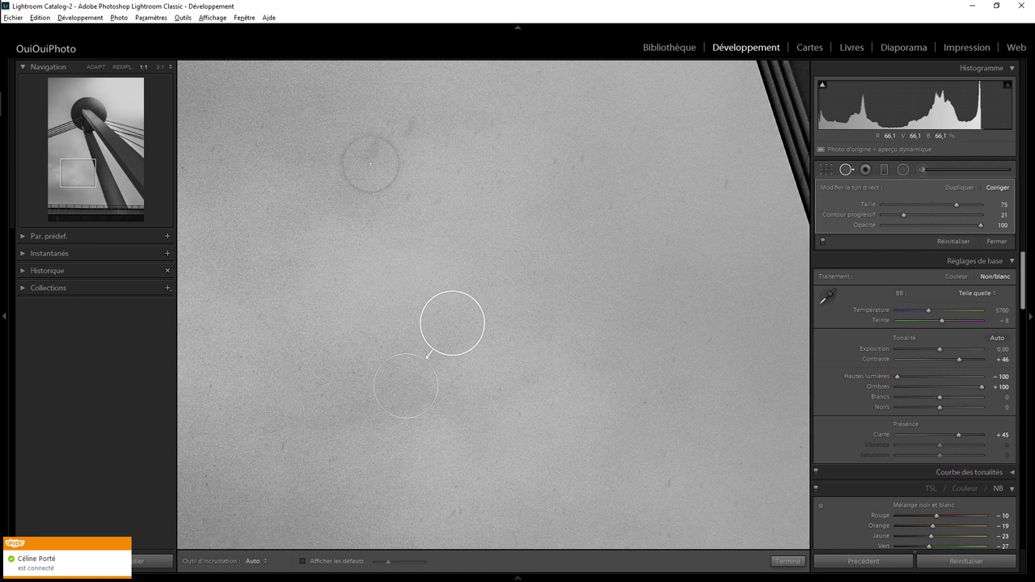
{"action": "left_click", "coordinate": [421, 118]}
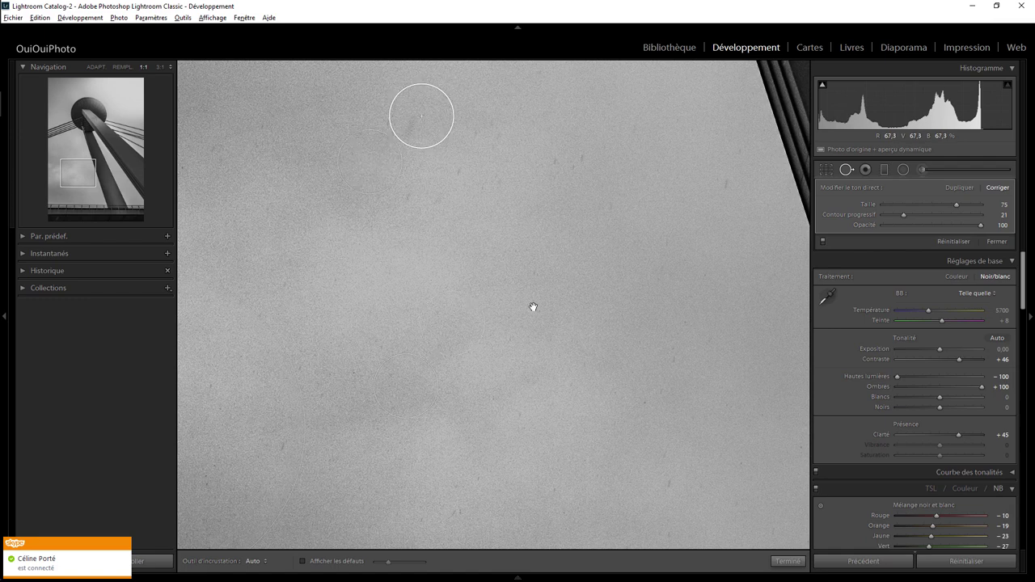
{"action": "left_click_drag", "start_coordinate": [359, 434], "coordinate": [652, 300]}
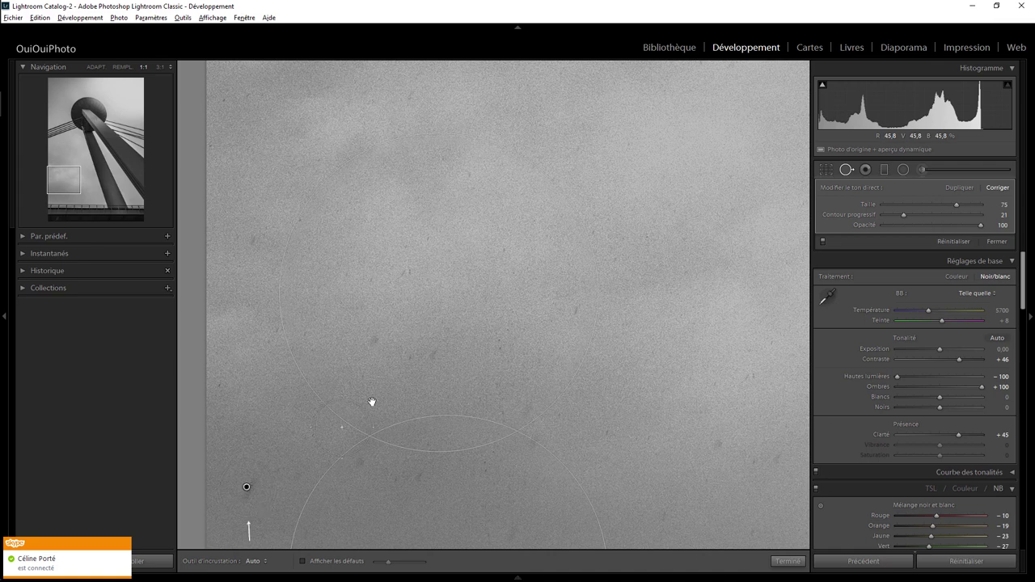
{"action": "left_click", "coordinate": [249, 234]}
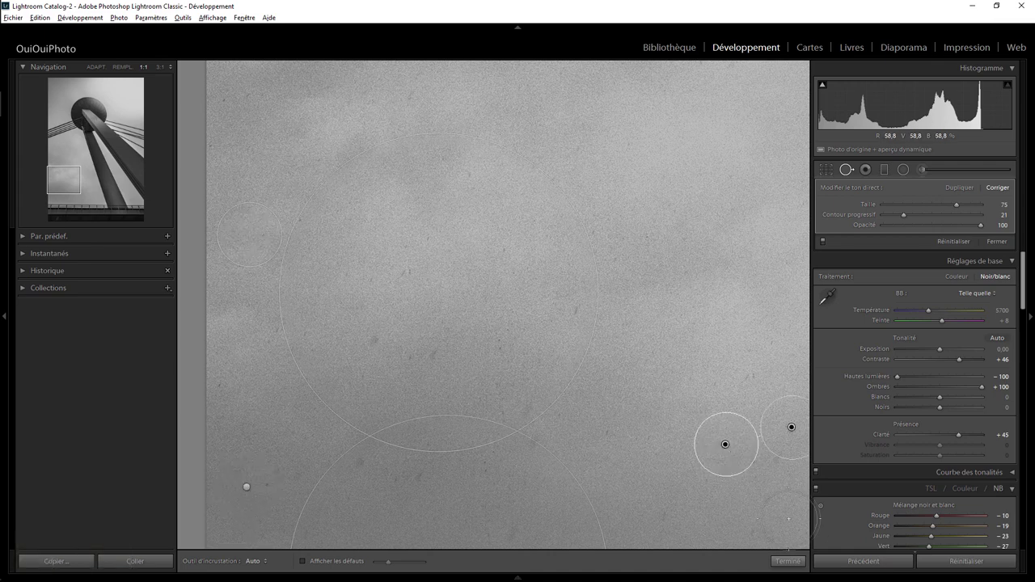
{"action": "left_click", "coordinate": [788, 561]}
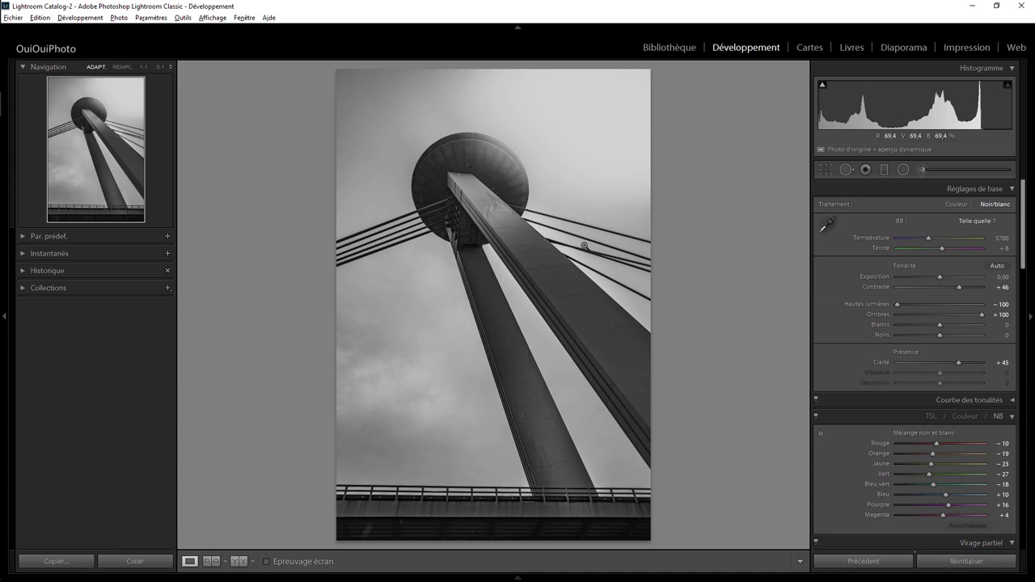
- Apply a highlight-priority post-crop vignette with Gain -6 in the Effets panel
{"action": "left_click_drag", "start_coordinate": [1025, 255], "coordinate": [1031, 502]}
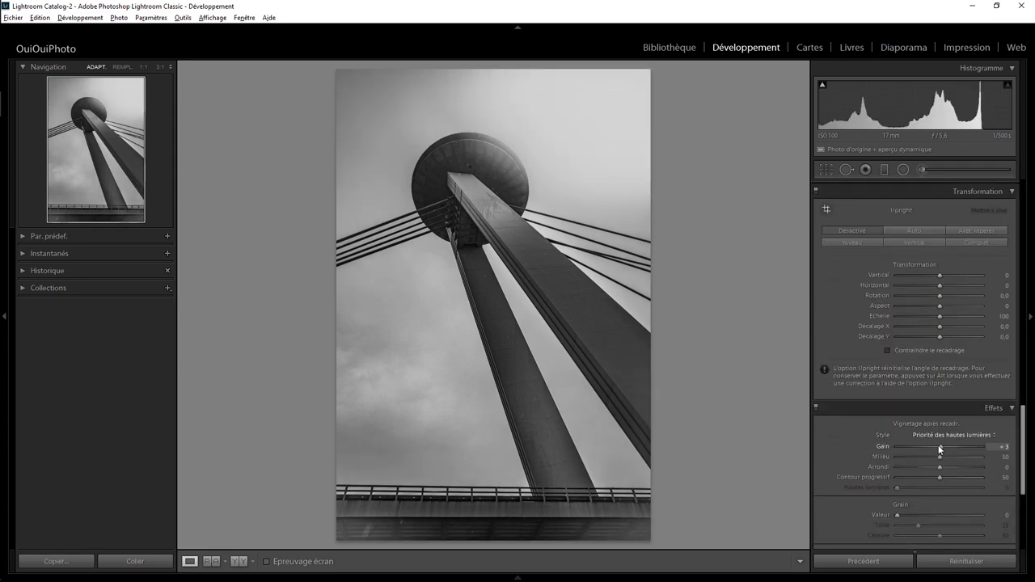
{"action": "left_click_drag", "start_coordinate": [938, 447], "coordinate": [936, 447]}
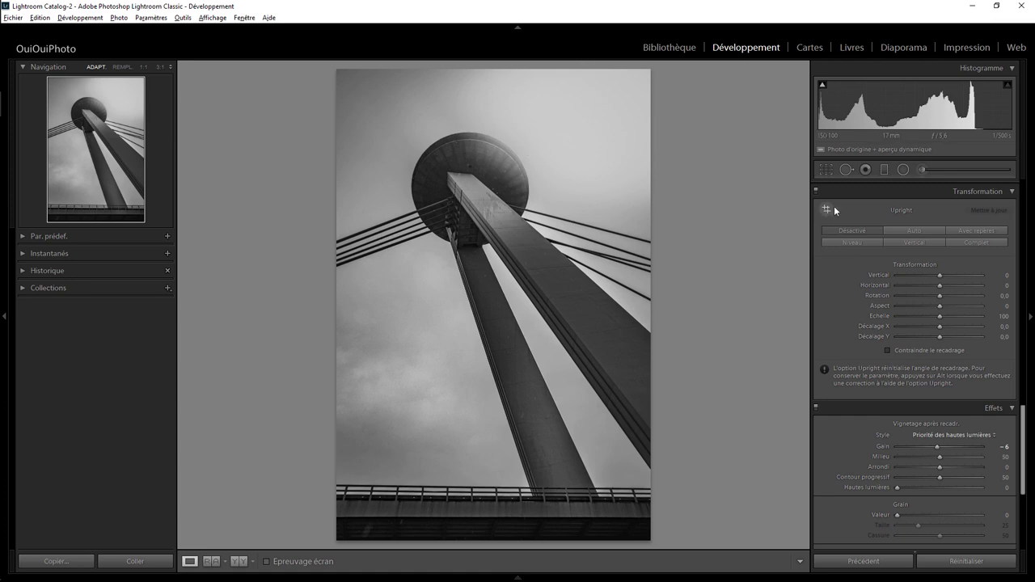
{"action": "left_click", "coordinate": [903, 170]}
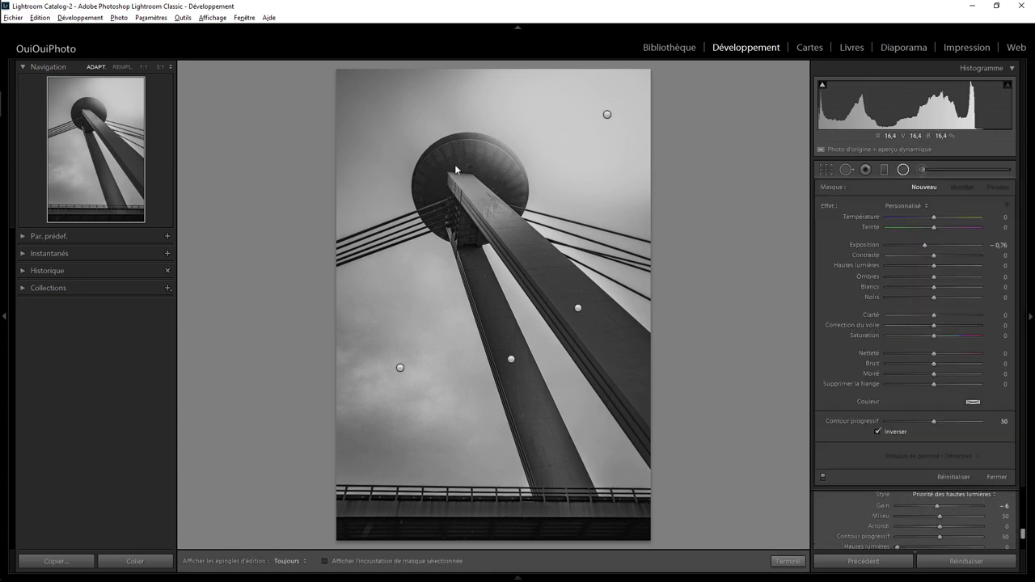
- Circle the tower's disc with a radial filter, reset its exposure, and raise Ombres to +66
{"action": "left_click_drag", "start_coordinate": [452, 166], "coordinate": [507, 220]}
{"action": "left_click_drag", "start_coordinate": [452, 166], "coordinate": [469, 187]}
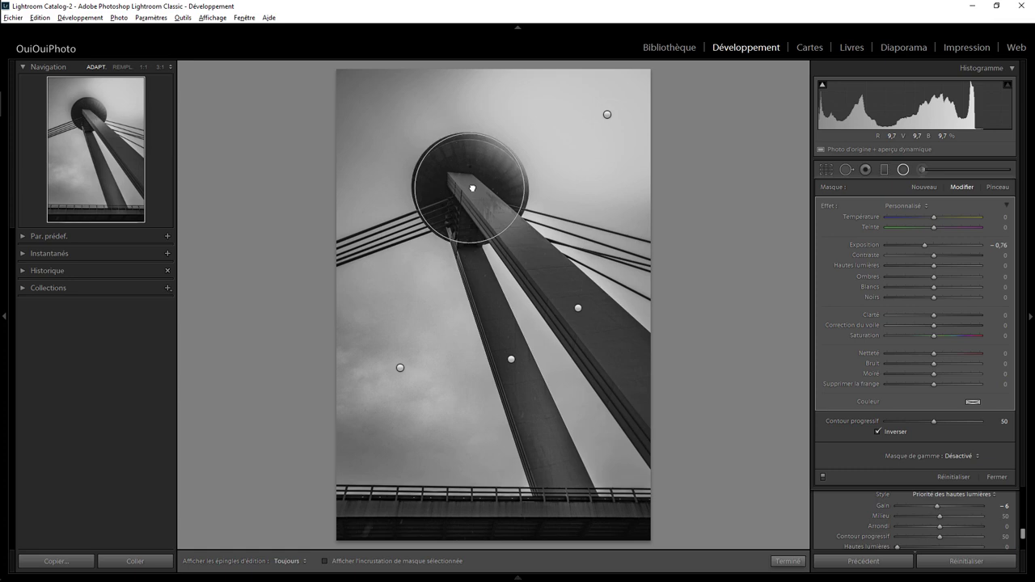
{"action": "double_click", "coordinate": [833, 206]}
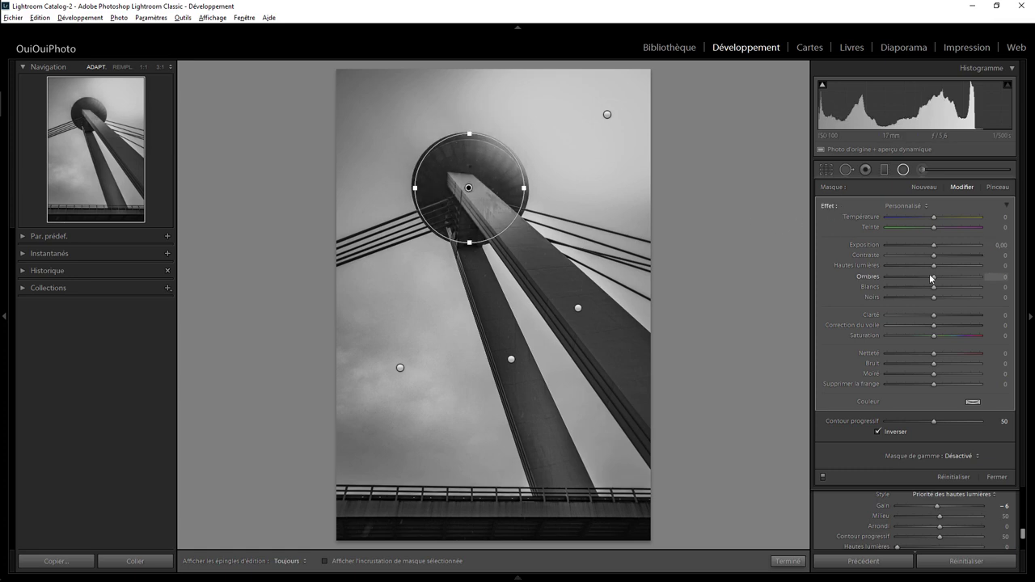
{"action": "left_click_drag", "start_coordinate": [954, 280], "coordinate": [965, 283]}
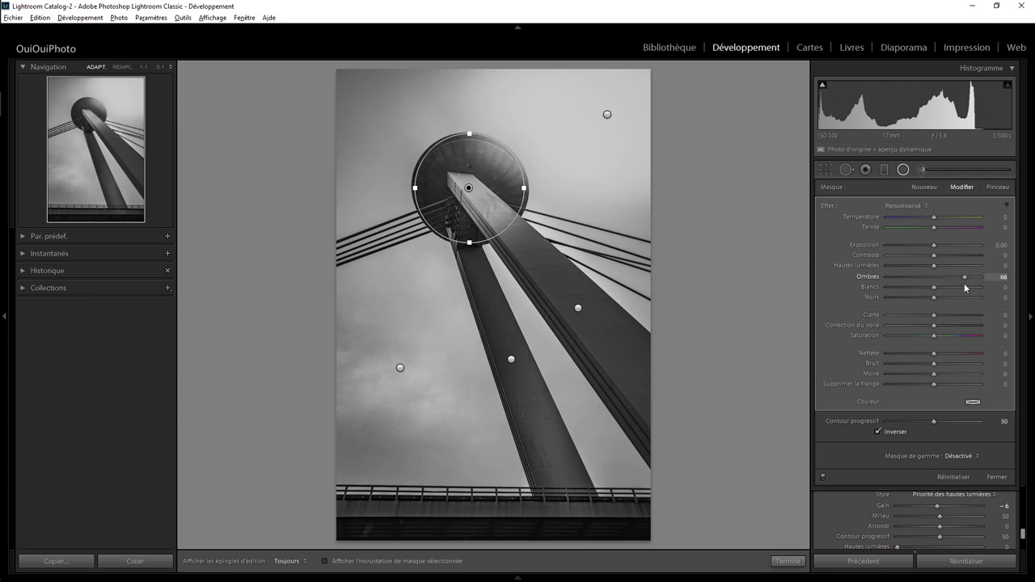
{"action": "left_click", "coordinate": [792, 563]}
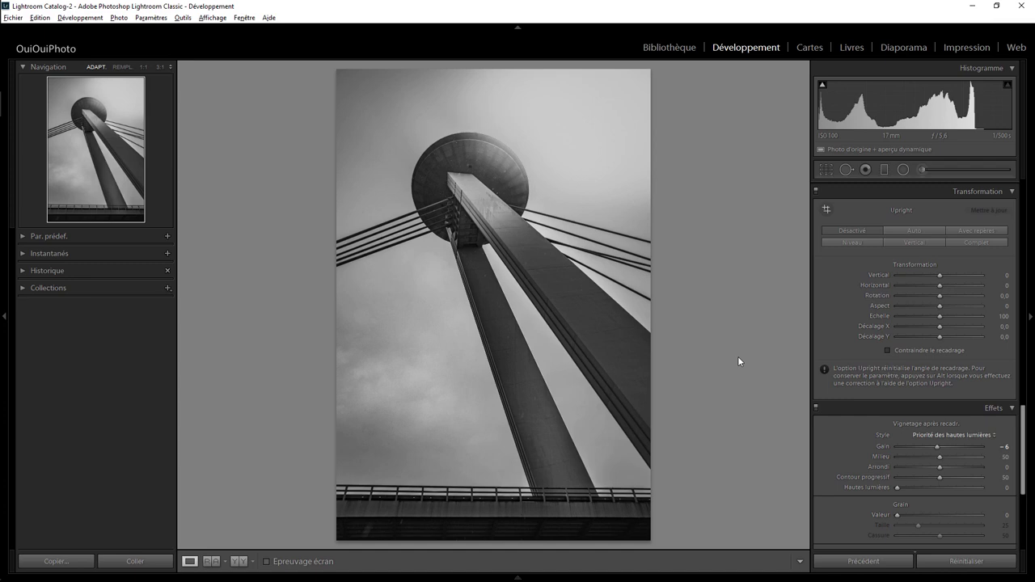
{"action": "key", "text": "backslash"}
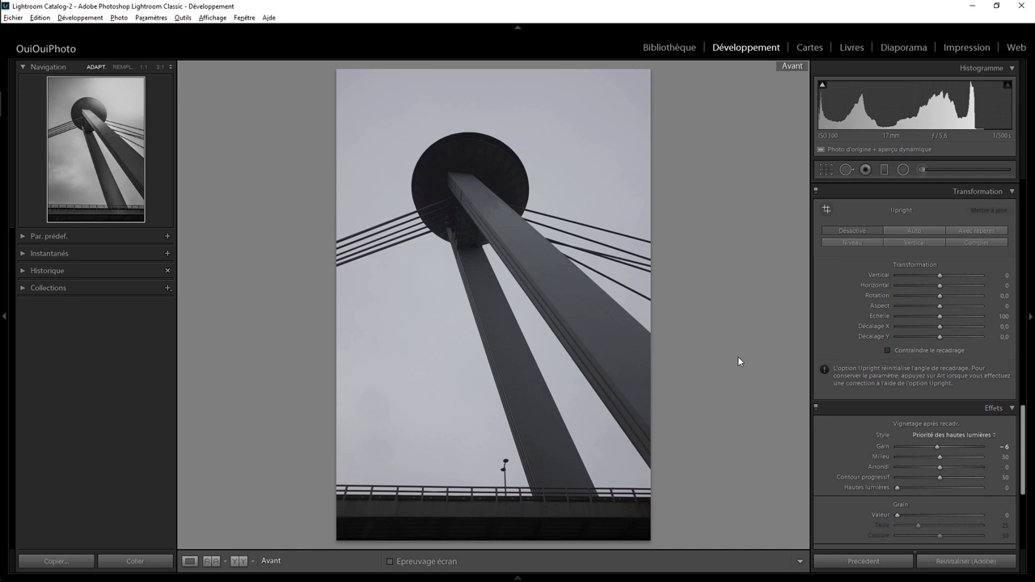
{"action": "key", "text": "backslash"}
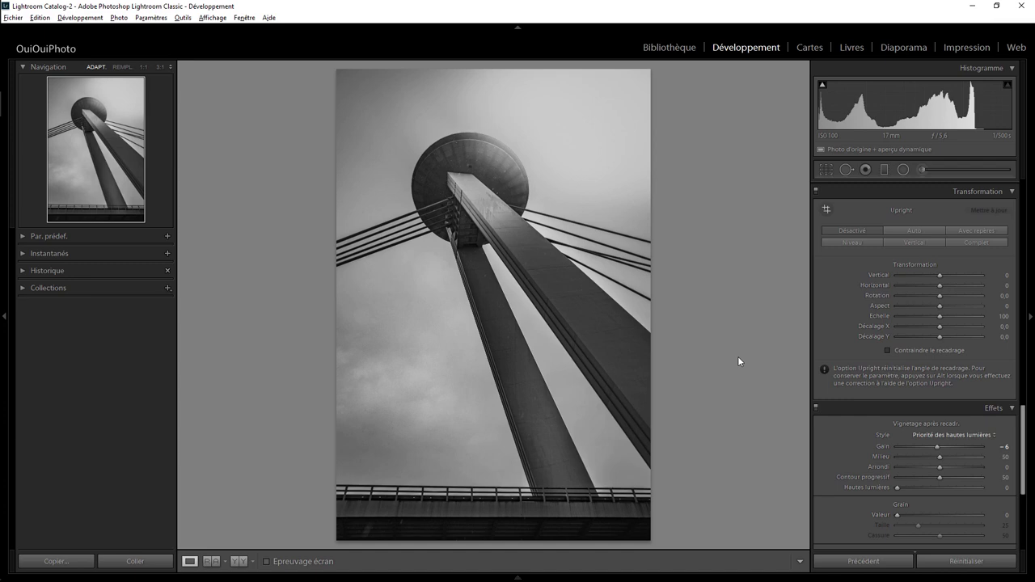
{"action": "key", "text": "backslash"}
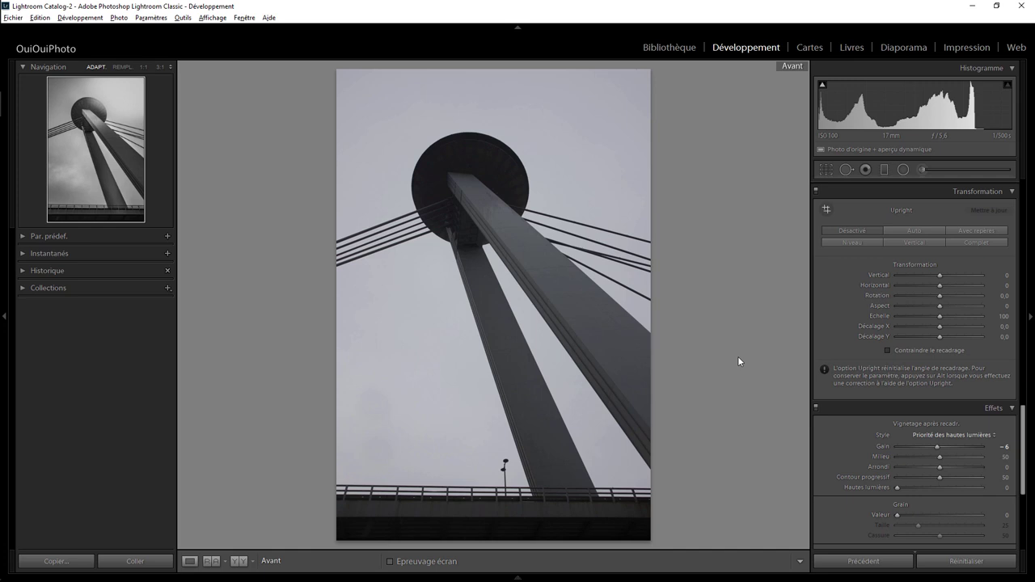
{"action": "key", "text": "backslash"}
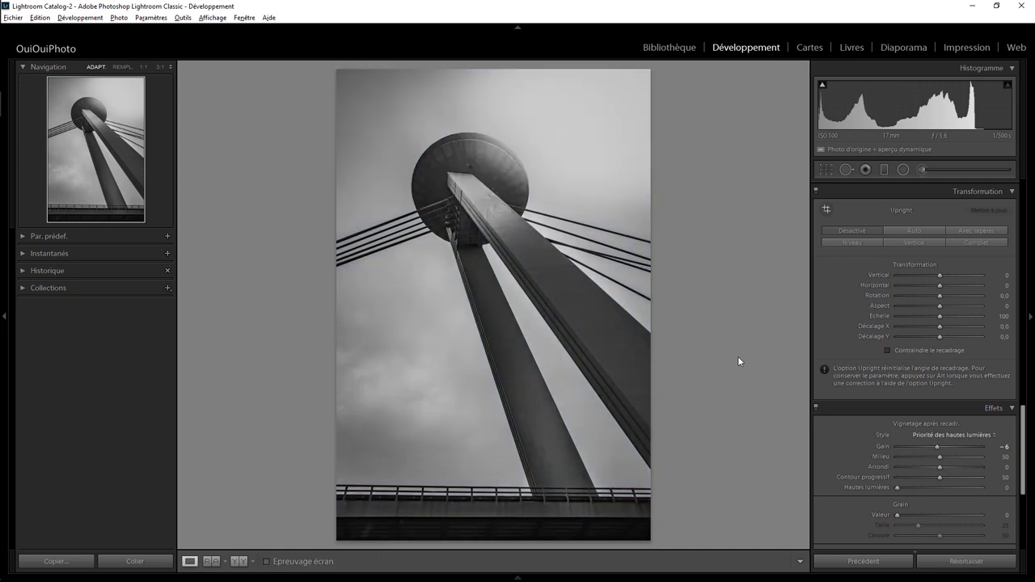